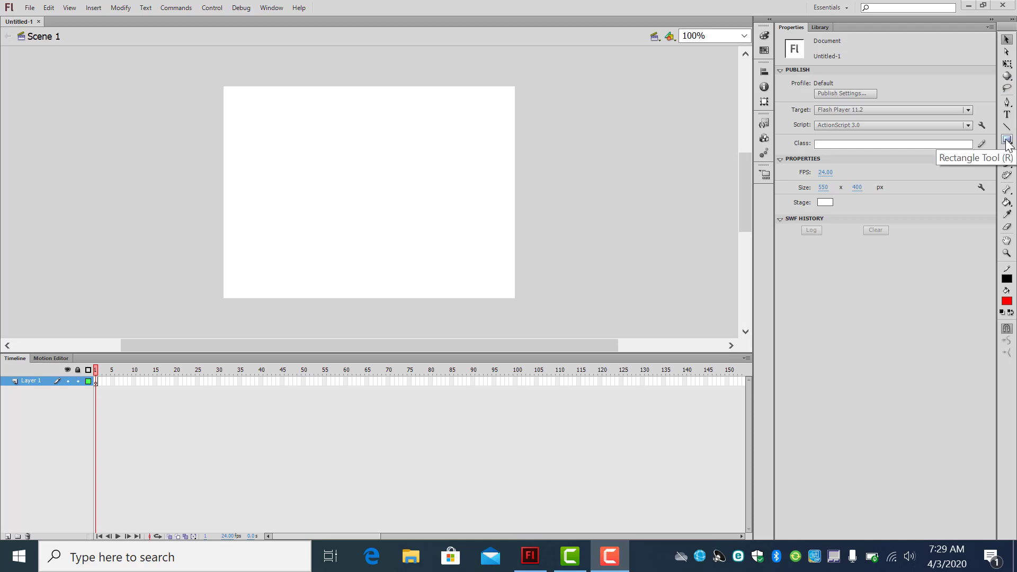
# - Draw a tall rectangle on the left half of the stage with a #00FF99 fill and a solid black stroke
pyautogui.click(1006, 140)
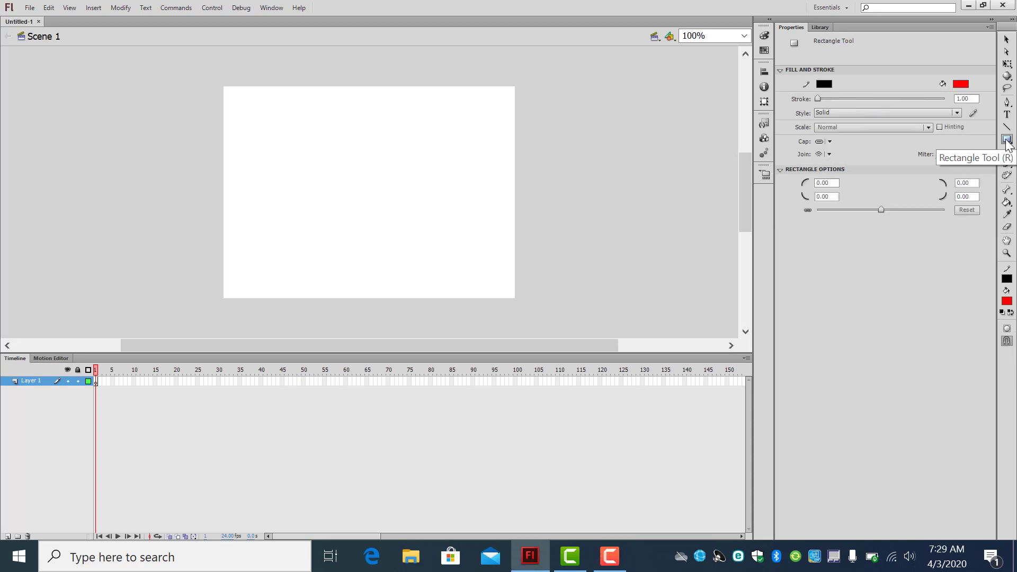
pyautogui.click(1007, 141)
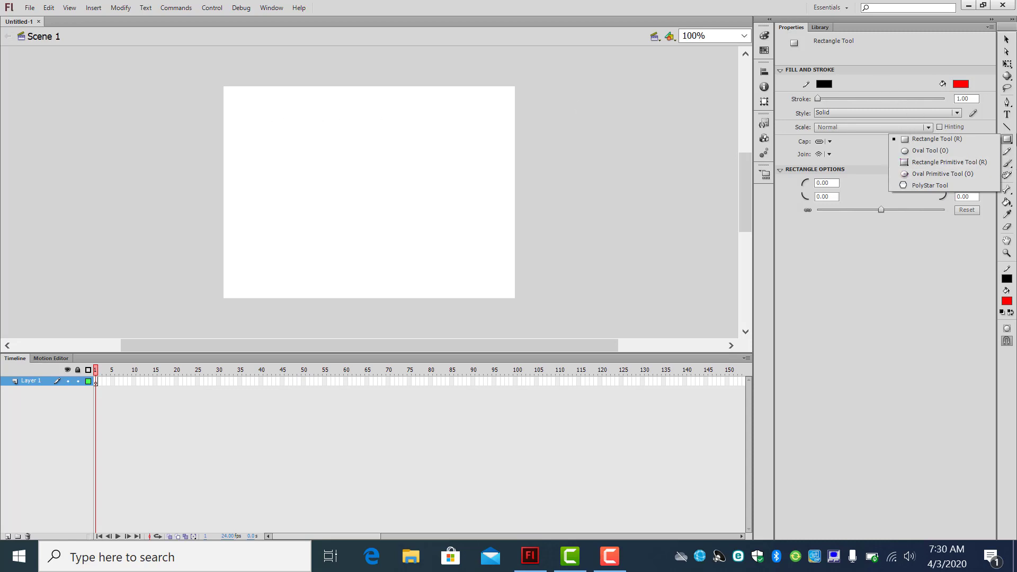
pyautogui.click(1009, 141)
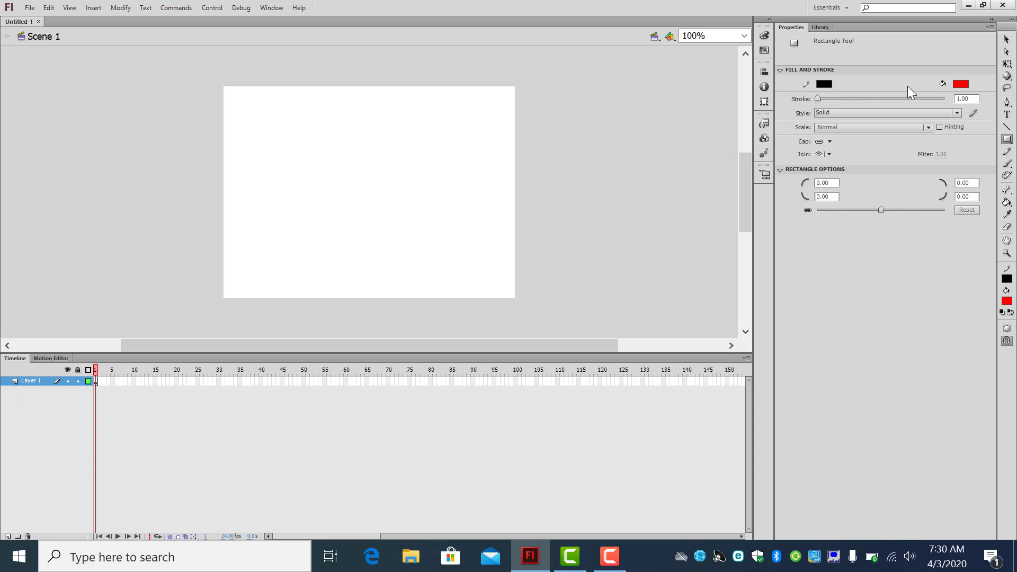
pyautogui.click(961, 84)
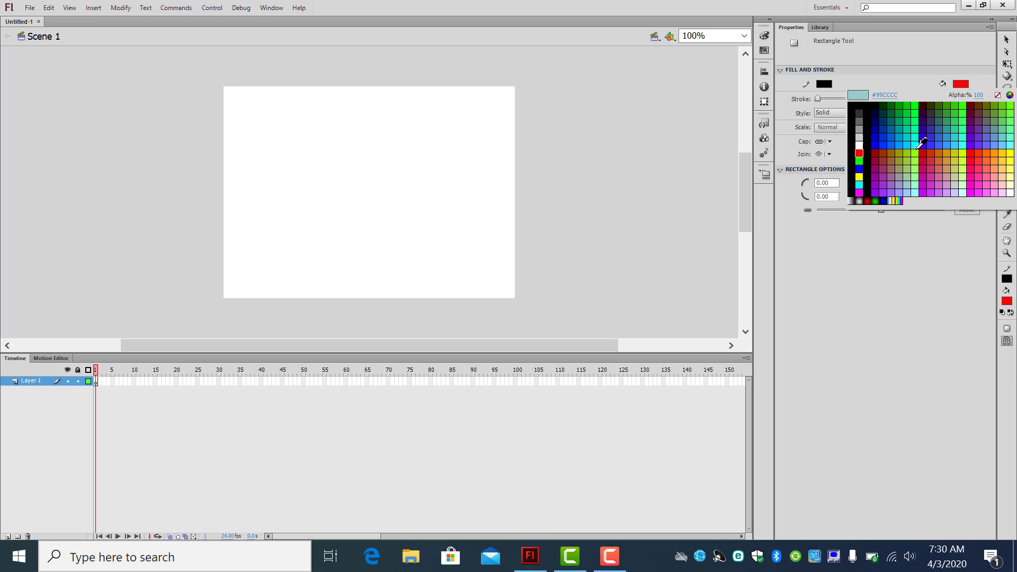
pyautogui.click(916, 131)
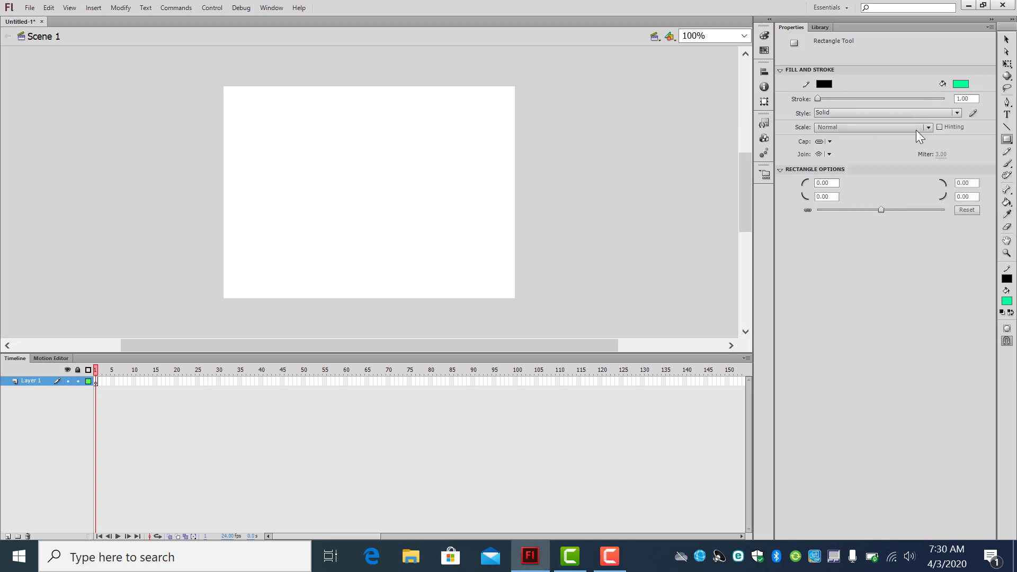
pyautogui.click(835, 112)
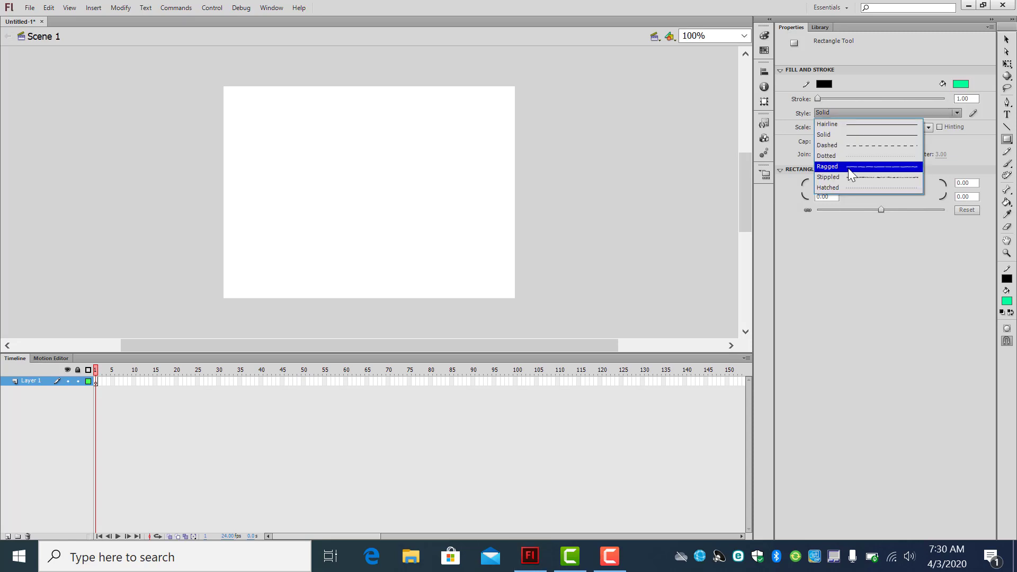
pyautogui.click(849, 138)
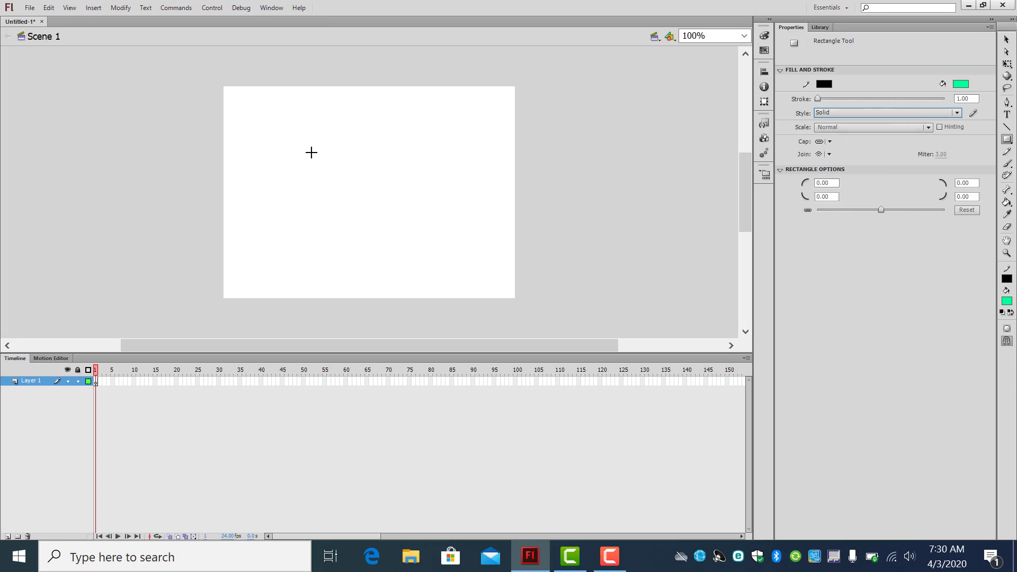
pyautogui.moveTo(256, 118); pyautogui.dragTo(358, 256)
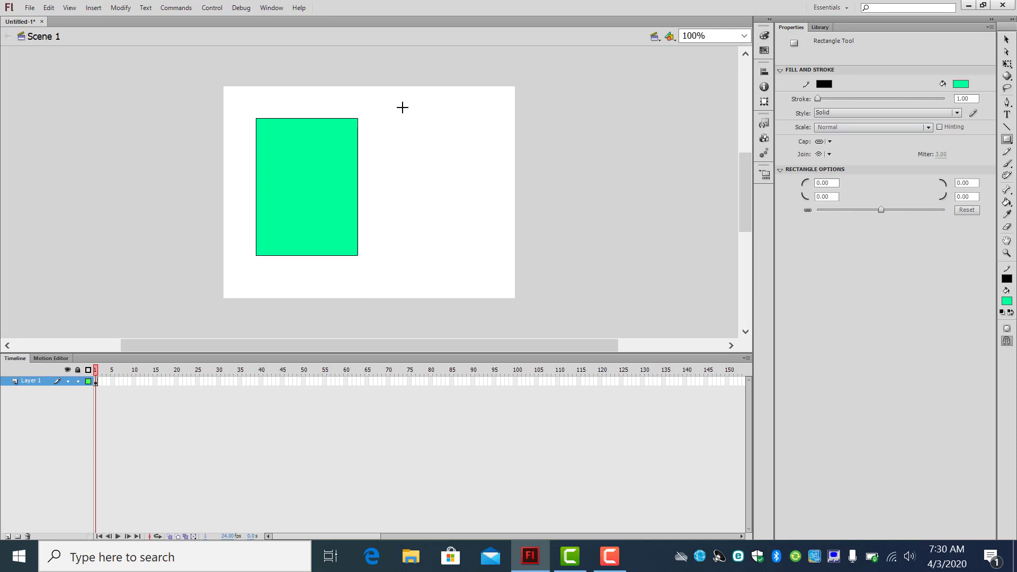
# - Set the shape's stroke style to Ragged with a thickness of 7.60 and choose the green radial gradient as fill
pyautogui.click(870, 114)
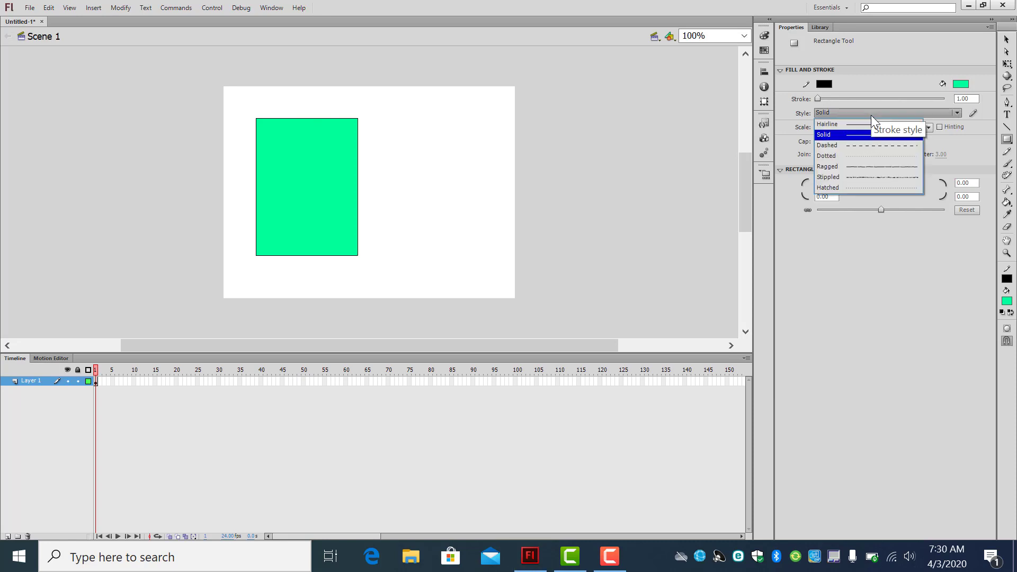
pyautogui.click(875, 172)
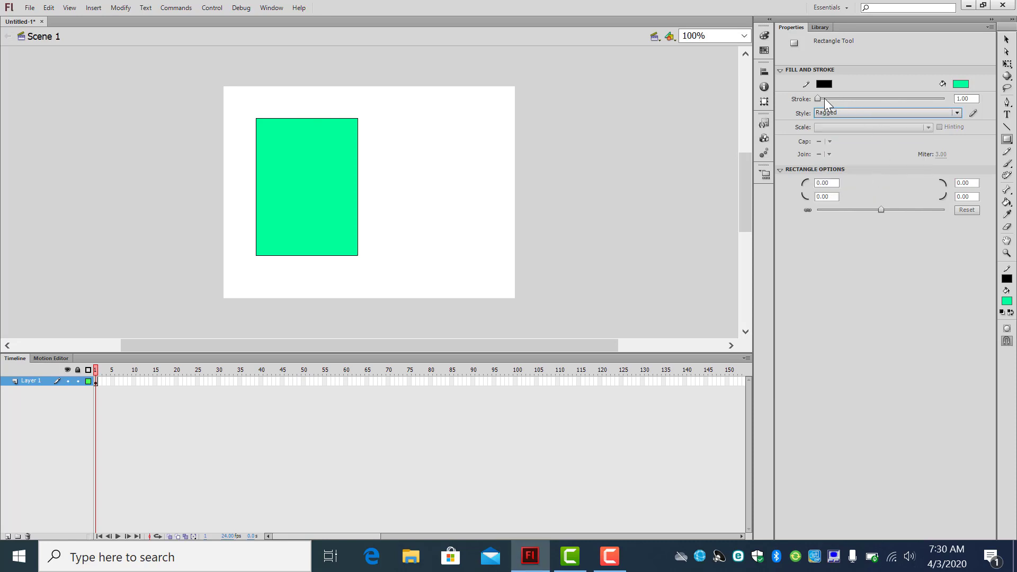
pyautogui.moveTo(815, 99); pyautogui.dragTo(818, 99)
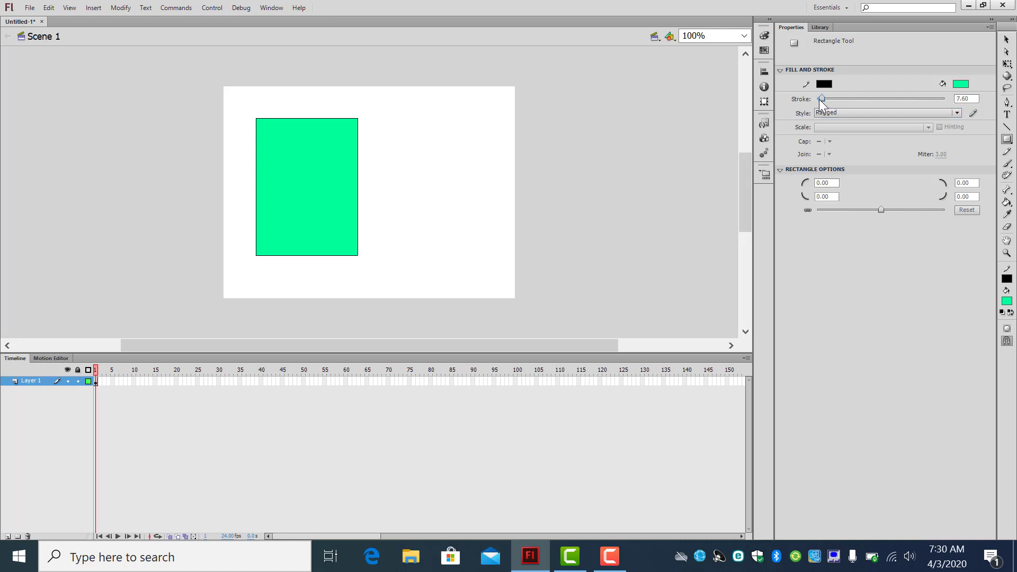
pyautogui.click(960, 83)
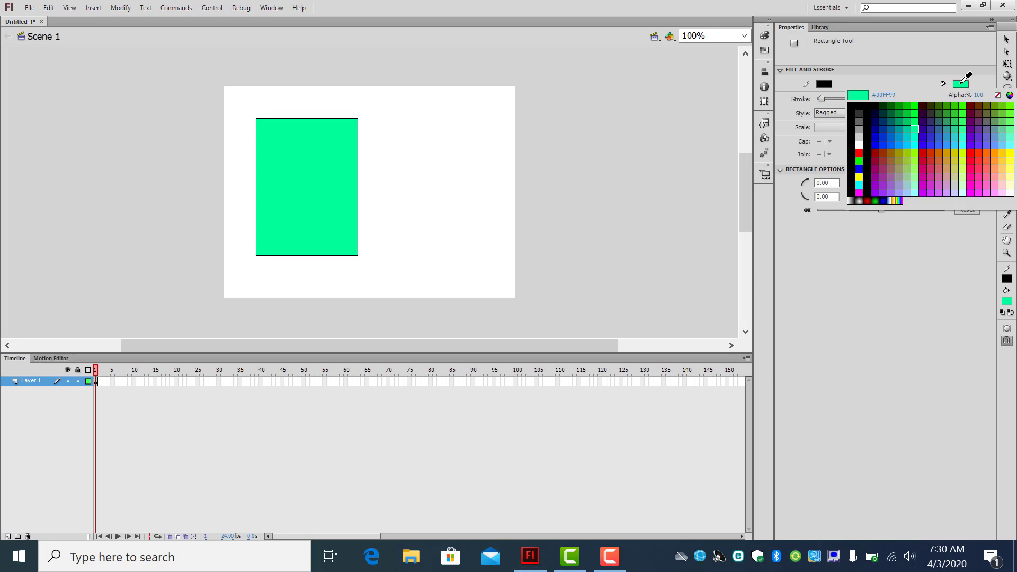
pyautogui.click(875, 202)
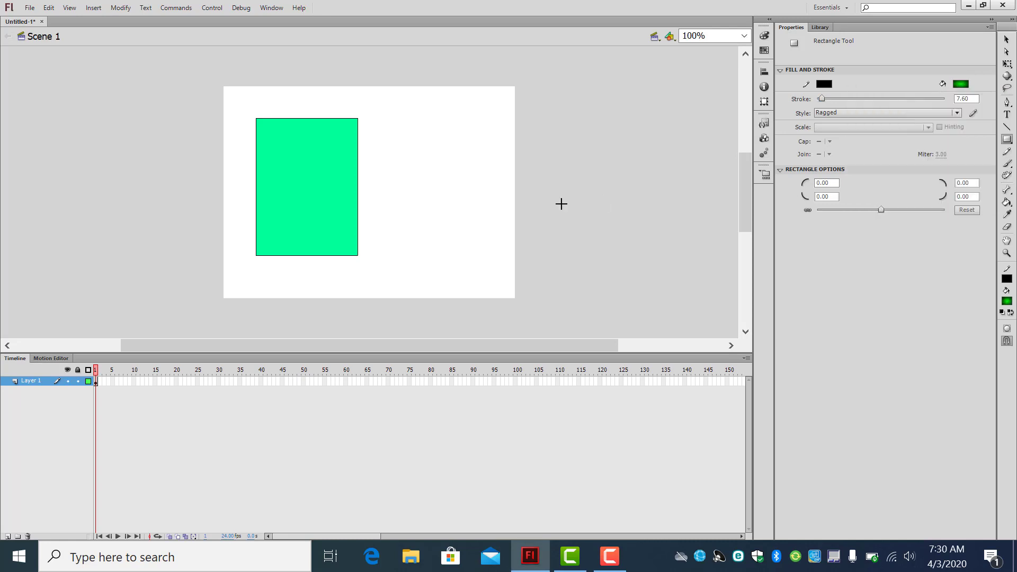
# - Draw a narrower ragged-edged rectangle on the right half of the stage, and undo both rectangles
pyautogui.moveTo(406, 120); pyautogui.dragTo(475, 251)
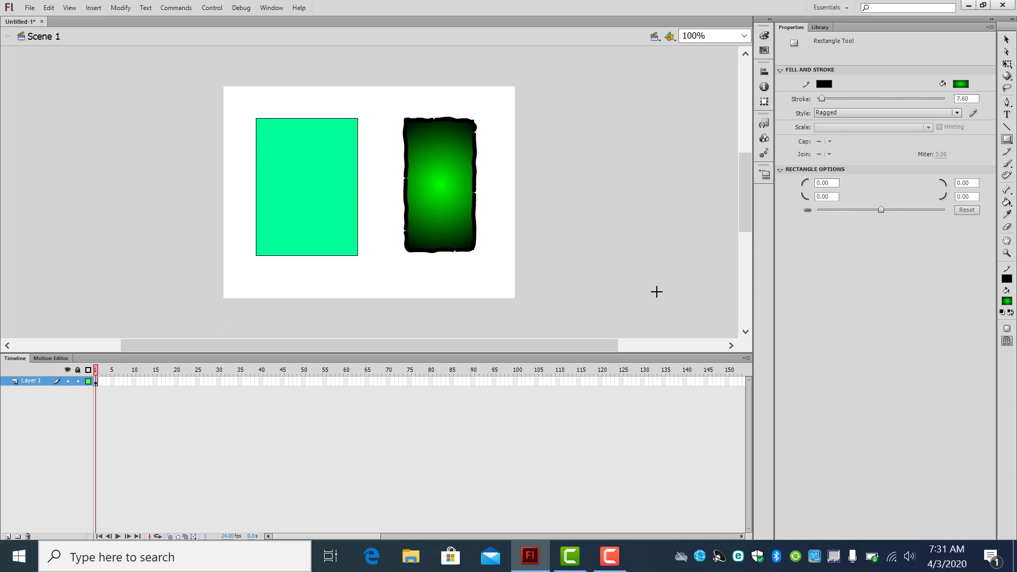
pyautogui.hotkey('ctrl', 'z')
pyautogui.hotkey('ctrl', 'z')
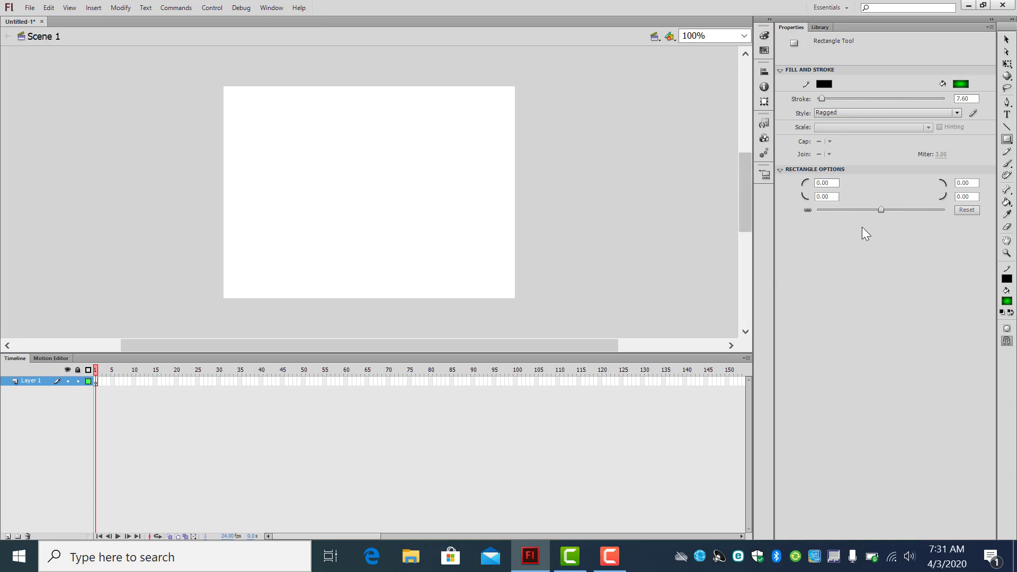
# - Draw an upright oval slightly right of the stage centre with the Oval Tool
pyautogui.click(1008, 141)
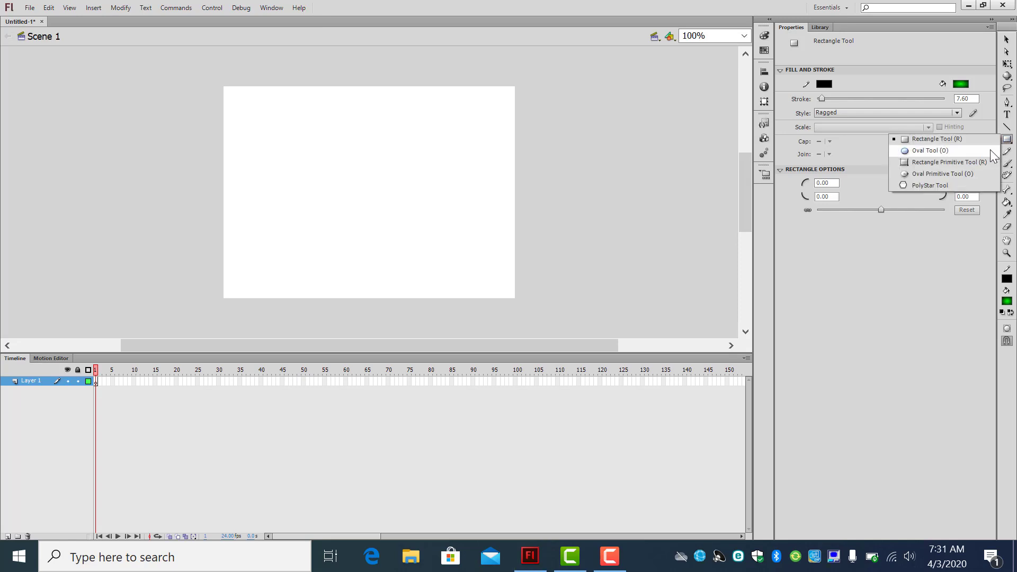
pyautogui.click(990, 151)
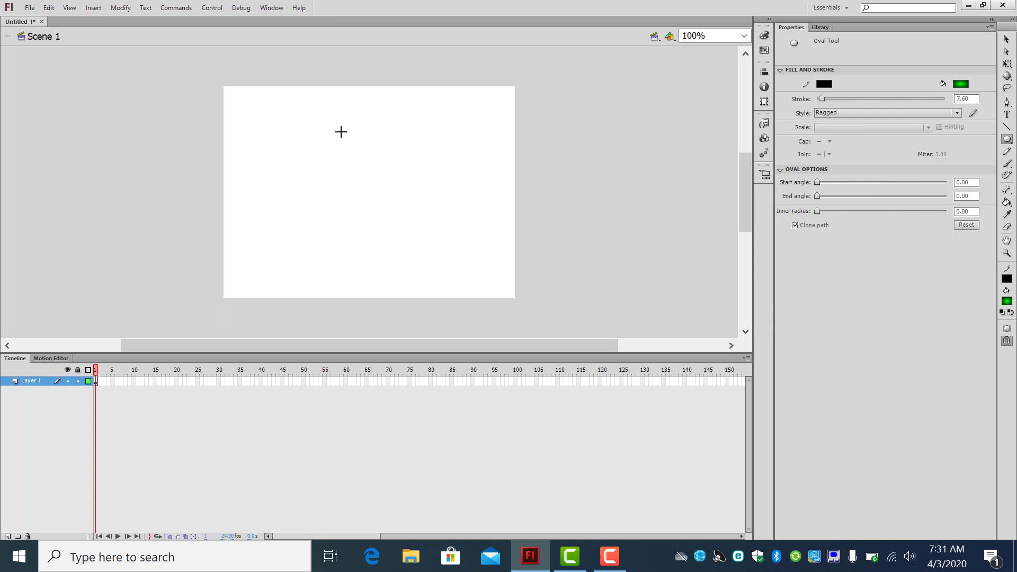
pyautogui.moveTo(340, 132); pyautogui.dragTo(451, 268)
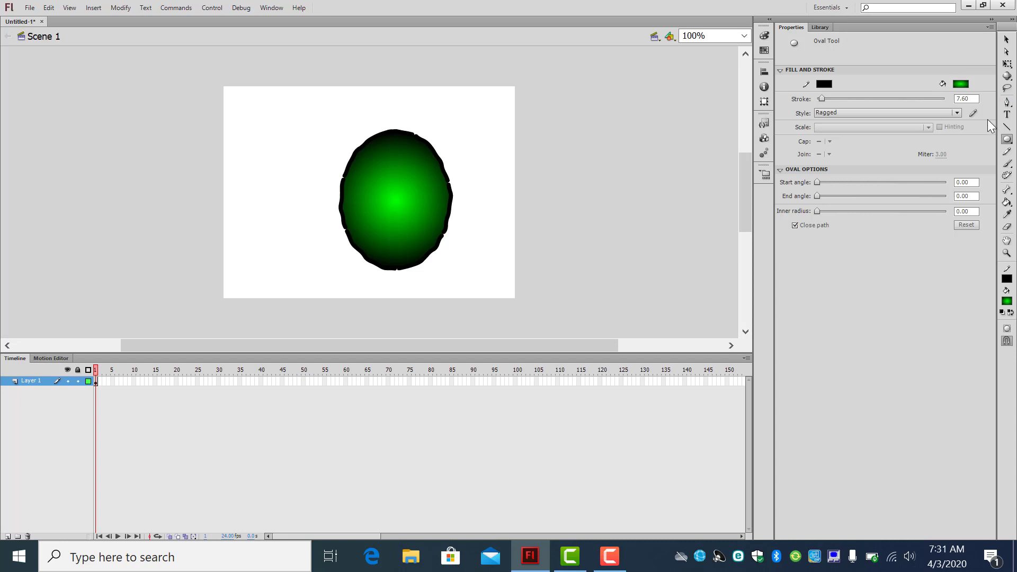
# - Select the oval's upper-right quarter with the Selection Tool and move it up and right to about X 442, Y -6
pyautogui.click(1007, 140)
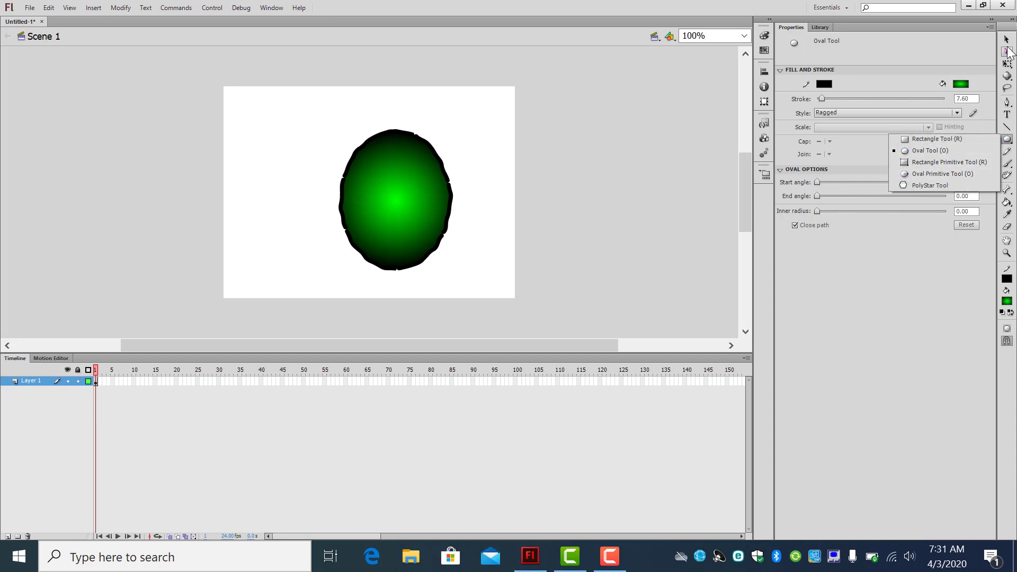
pyautogui.click(1007, 41)
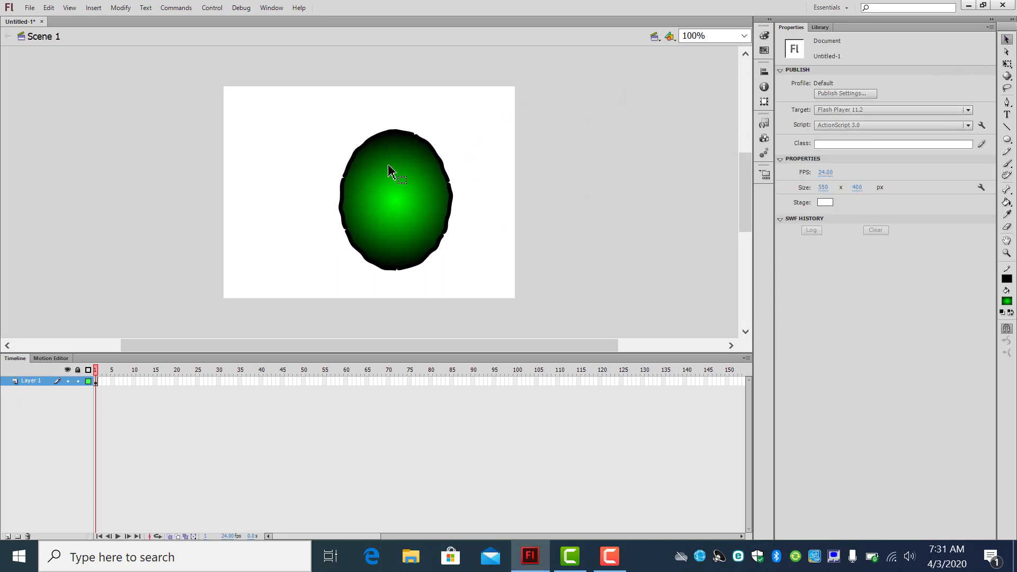
pyautogui.moveTo(404, 100); pyautogui.dragTo(487, 212)
pyautogui.moveTo(443, 186); pyautogui.dragTo(492, 136)
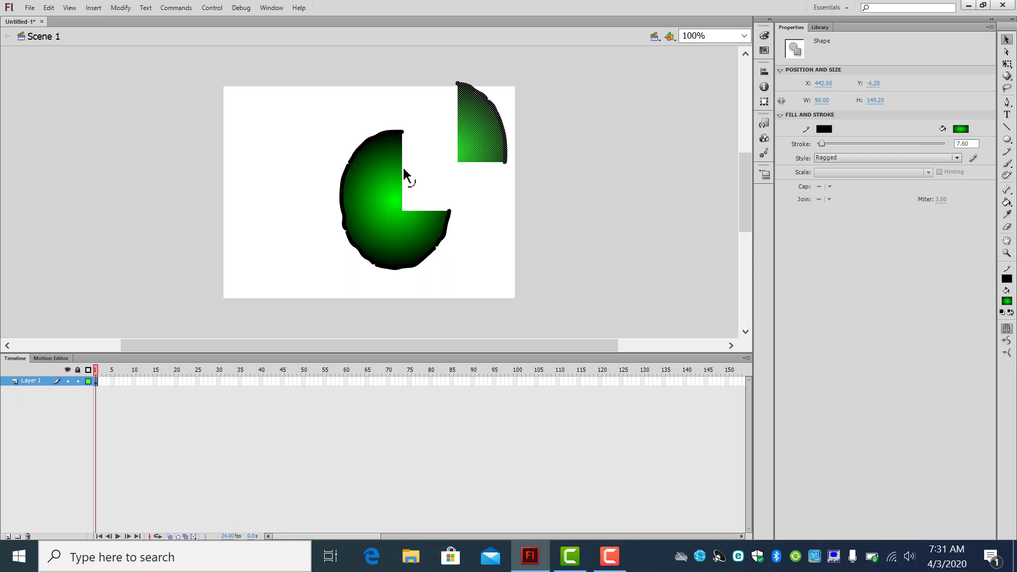
# - Bend the cut edges and outlines of both oval pieces and pull the main piece's upper corner toward the detached quarter
pyautogui.moveTo(404, 174); pyautogui.dragTo(418, 174)
pyautogui.click(440, 170)
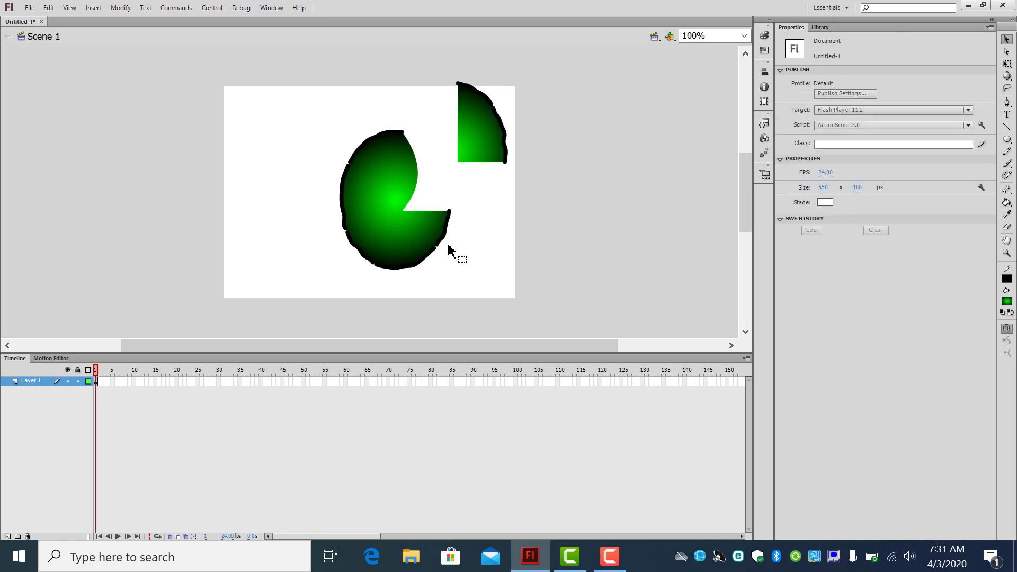
pyautogui.moveTo(445, 246); pyautogui.dragTo(505, 271)
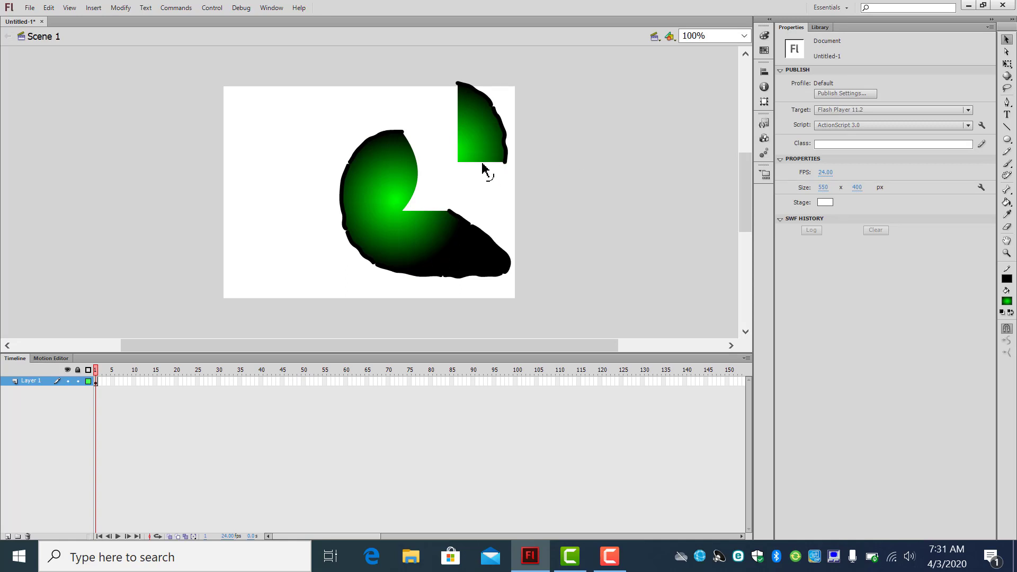
pyautogui.moveTo(483, 168); pyautogui.dragTo(479, 193)
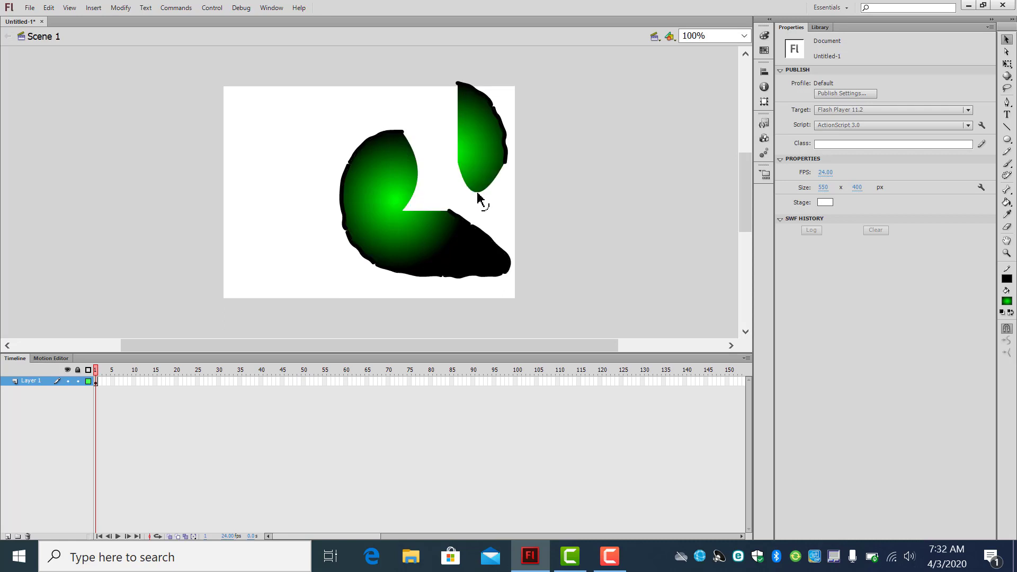
pyautogui.moveTo(458, 143); pyautogui.dragTo(387, 108)
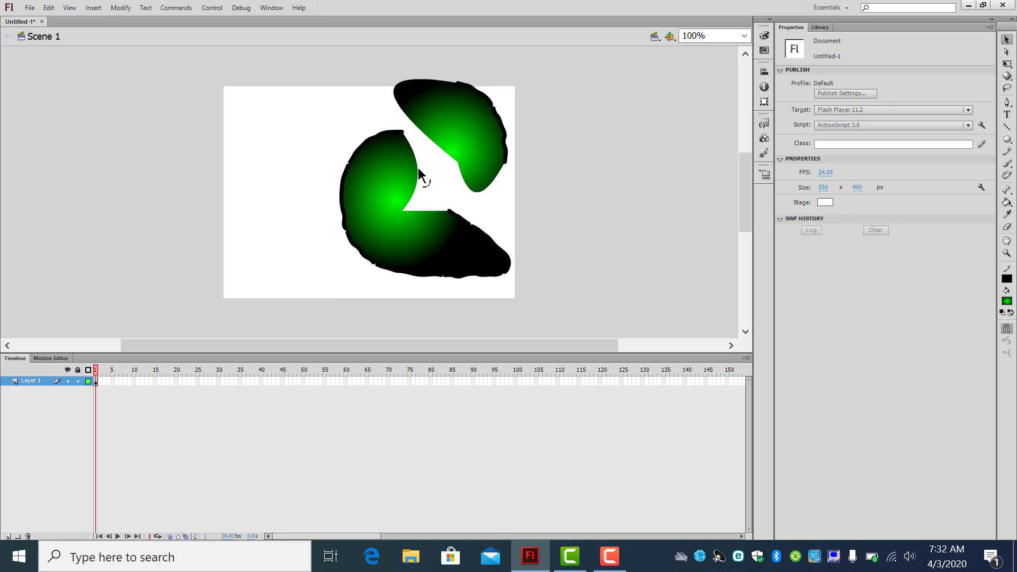
pyautogui.moveTo(421, 180); pyautogui.dragTo(454, 185)
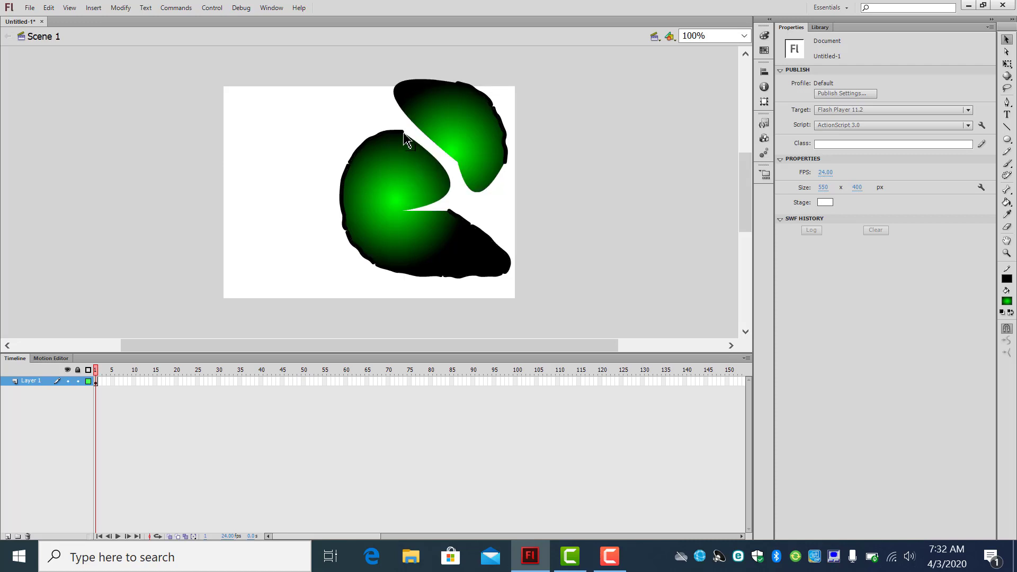
pyautogui.moveTo(412, 125); pyautogui.dragTo(414, 129)
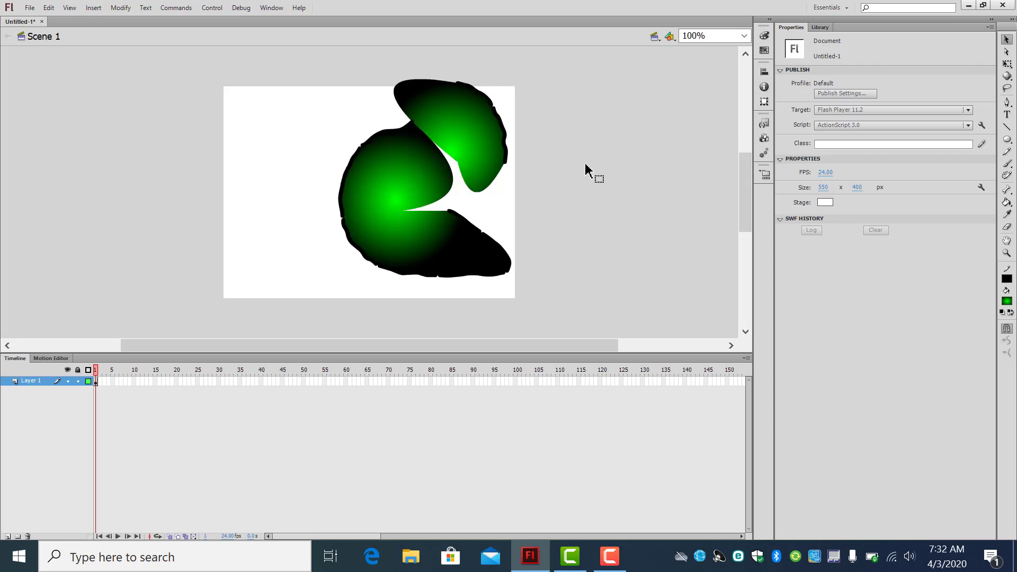
# - Undo all the edge reshaping, the separation of the quarter piece and the drawing of the oval
pyautogui.hotkey('ctrl', 'z')
pyautogui.hotkey('ctrl', 'z')
pyautogui.hotkey('ctrl', 'z')
pyautogui.hotkey('ctrl', 'z')
pyautogui.hotkey('ctrl', 'z')
pyautogui.hotkey('ctrl', 'z')
pyautogui.hotkey('ctrl', 'z')
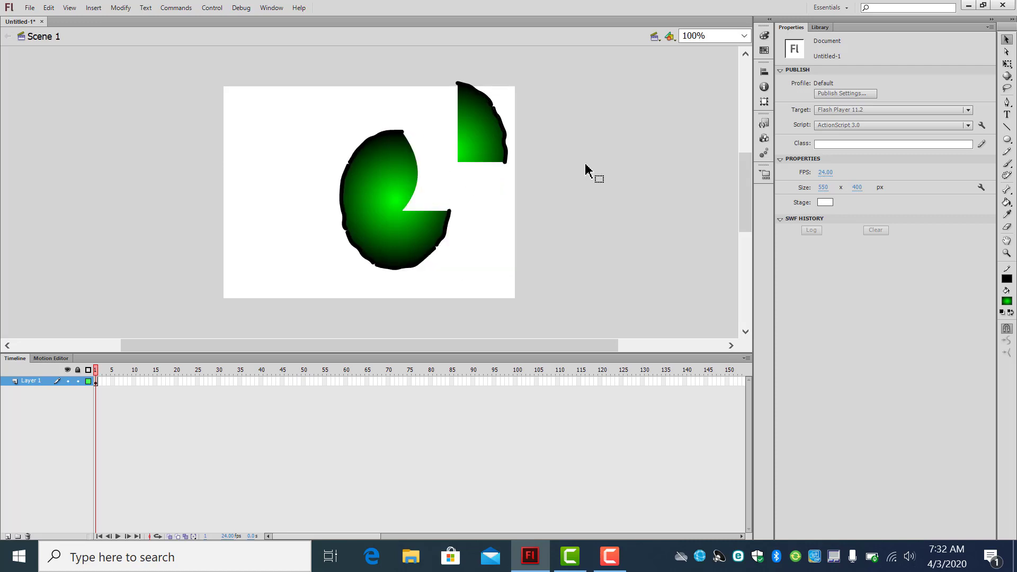
pyautogui.hotkey('ctrl', 'z')
pyautogui.hotkey('ctrl', 'z')
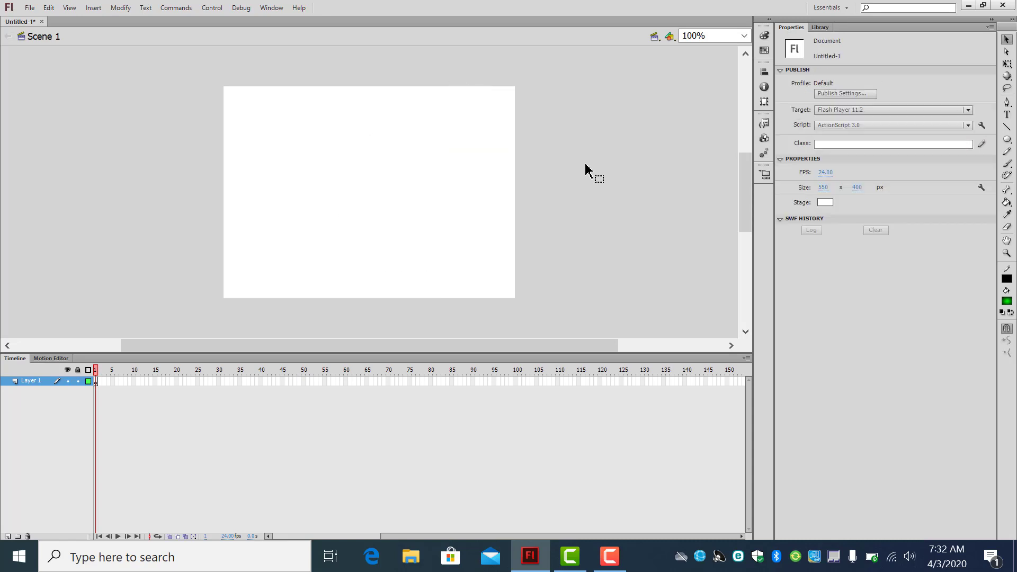
# - Draw an oval primitive of about 183 x 163 px at about X 198, Y 73 with the Oval Primitive Tool
pyautogui.moveTo(1007, 139); pyautogui.dragTo(984, 167)
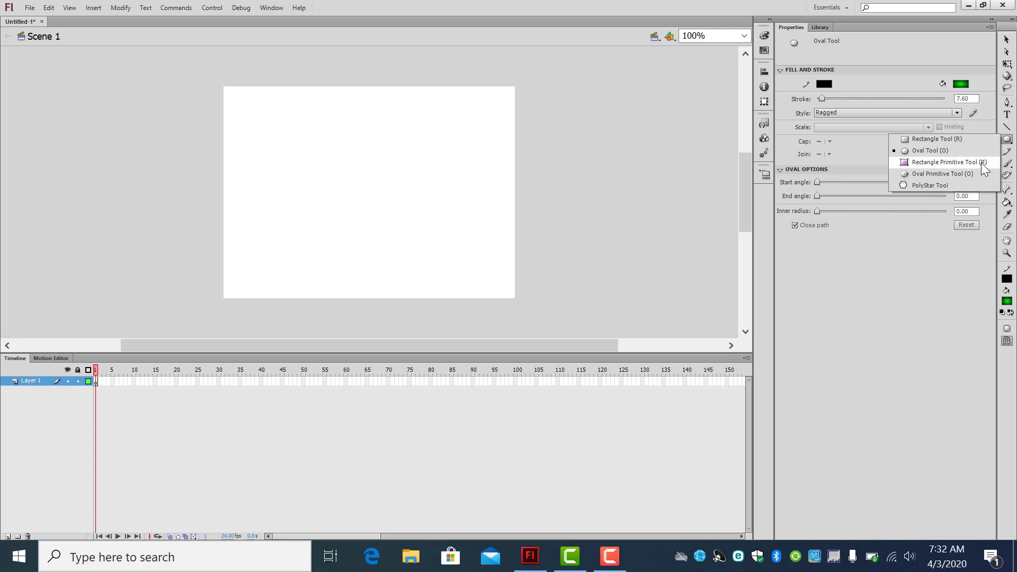
pyautogui.click(980, 170)
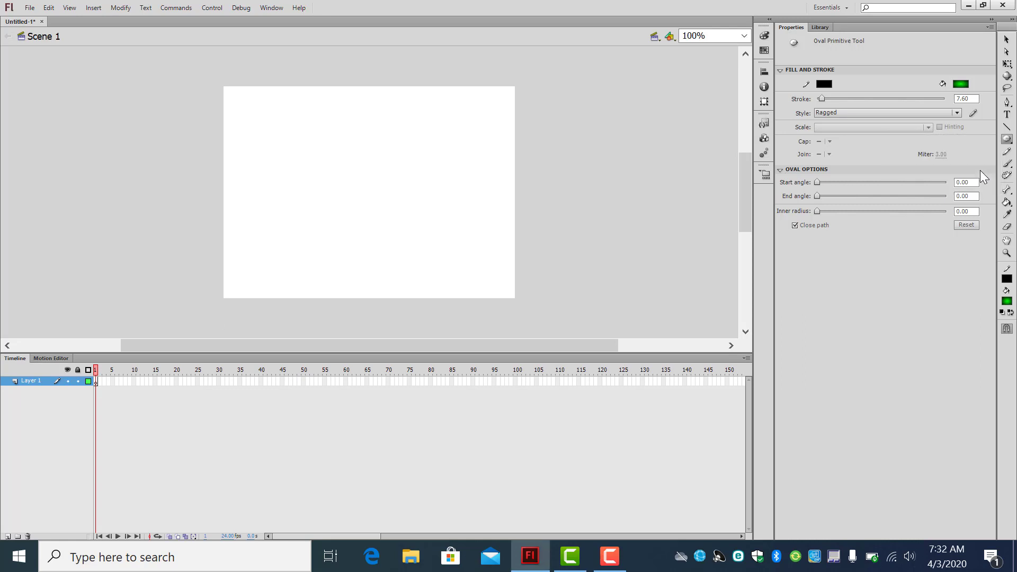
pyautogui.moveTo(328, 125); pyautogui.dragTo(426, 212)
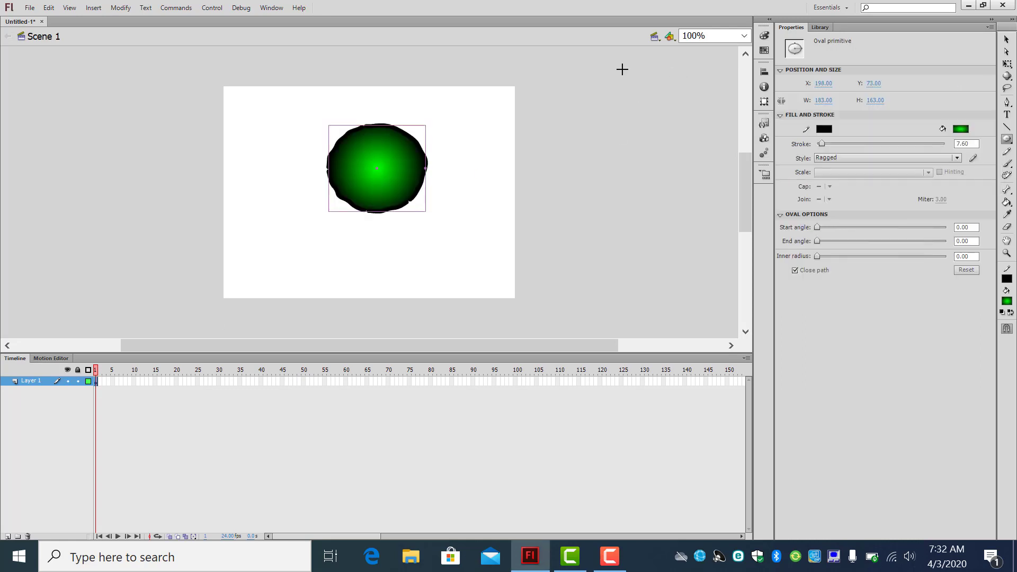
# - Convert the oval primitive to a drawing object for editing and move its fill off the outline to about X 318, Y 208
pyautogui.click(1008, 39)
pyautogui.doubleClick(387, 150)
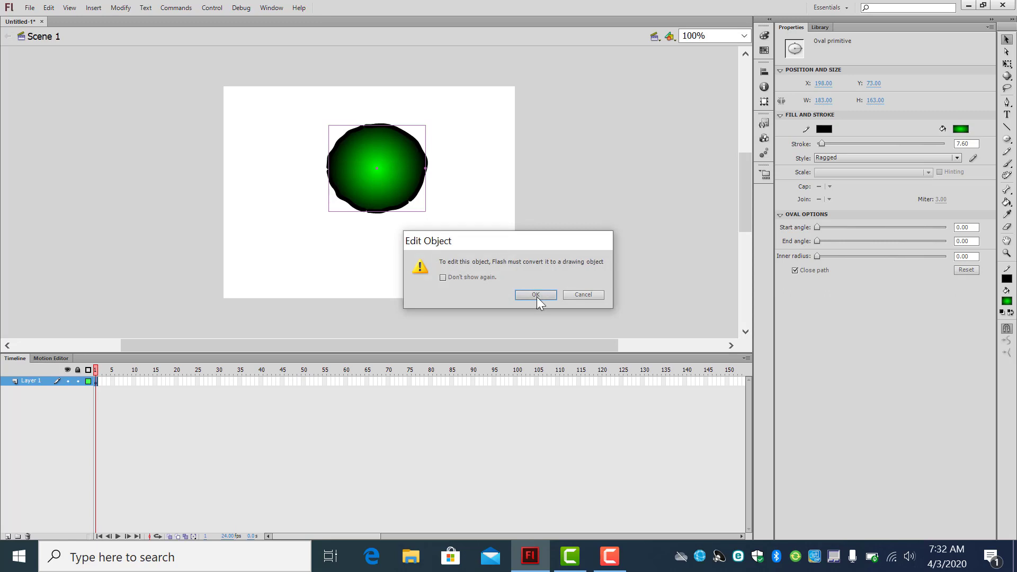
pyautogui.click(535, 294)
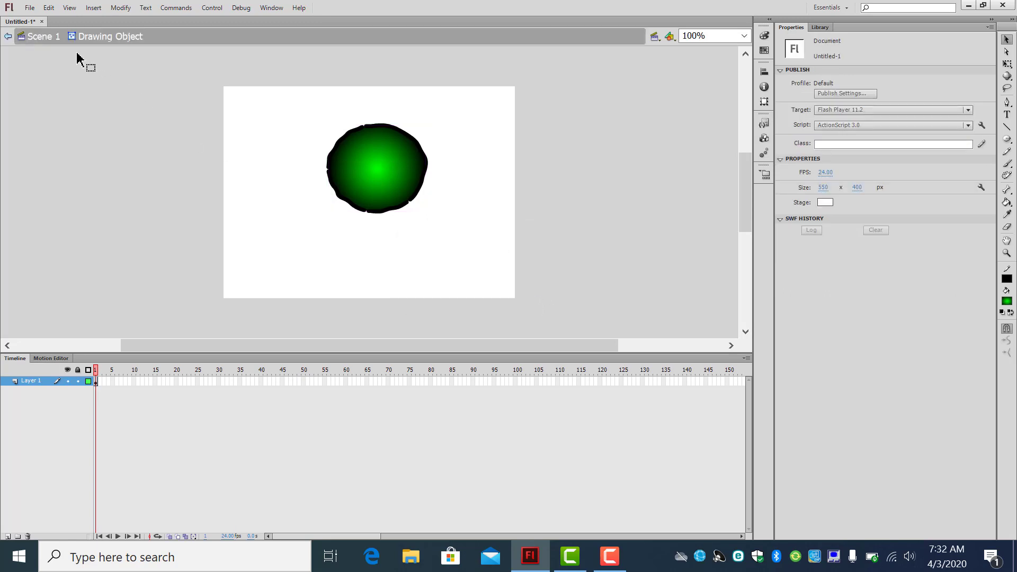
pyautogui.click(398, 140)
pyautogui.moveTo(405, 172); pyautogui.dragTo(446, 225)
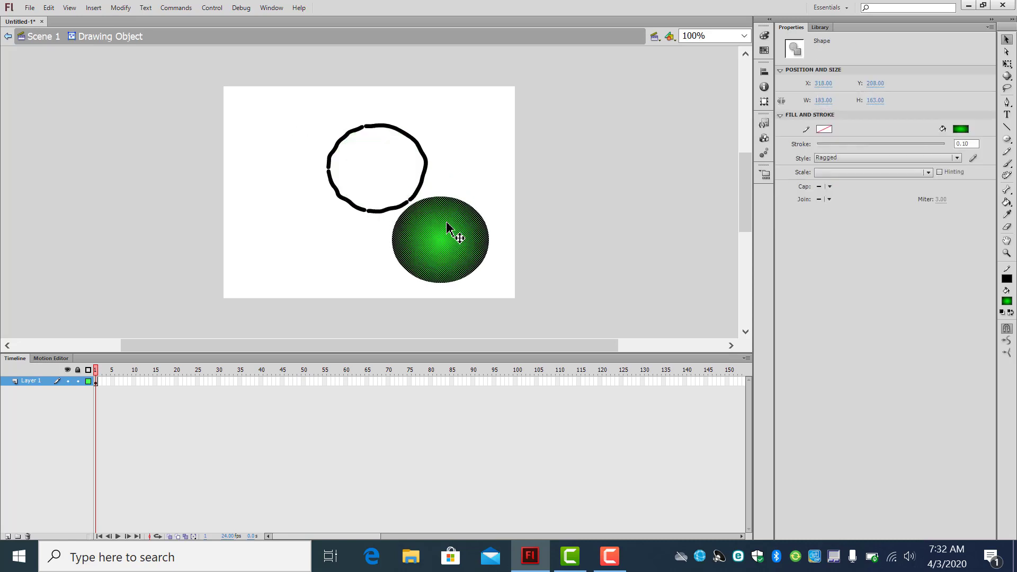
# - Return to Scene 1 and delete the drawing object holding the outline and the green oval fill
pyautogui.click(41, 36)
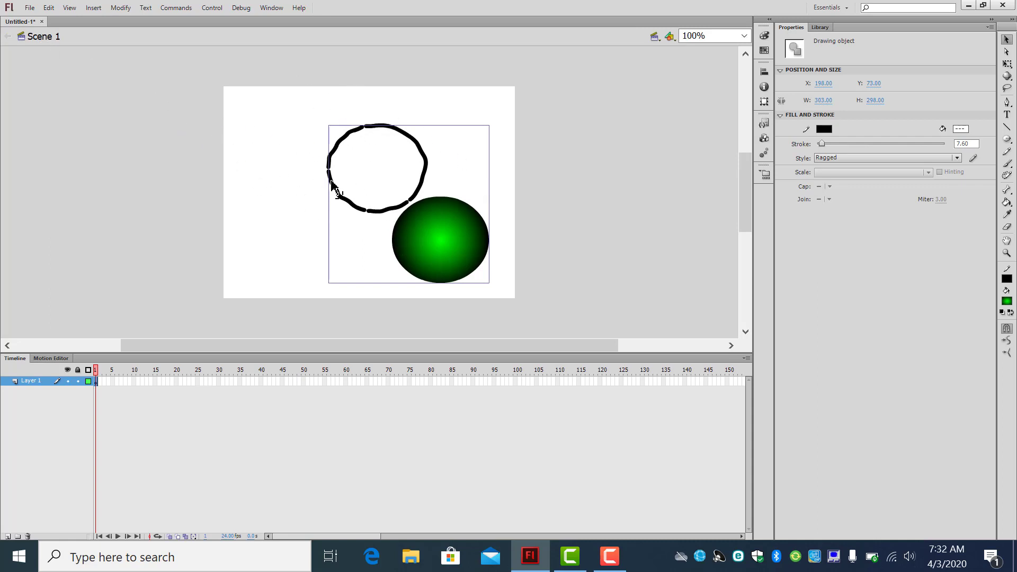
pyautogui.press('Delete')
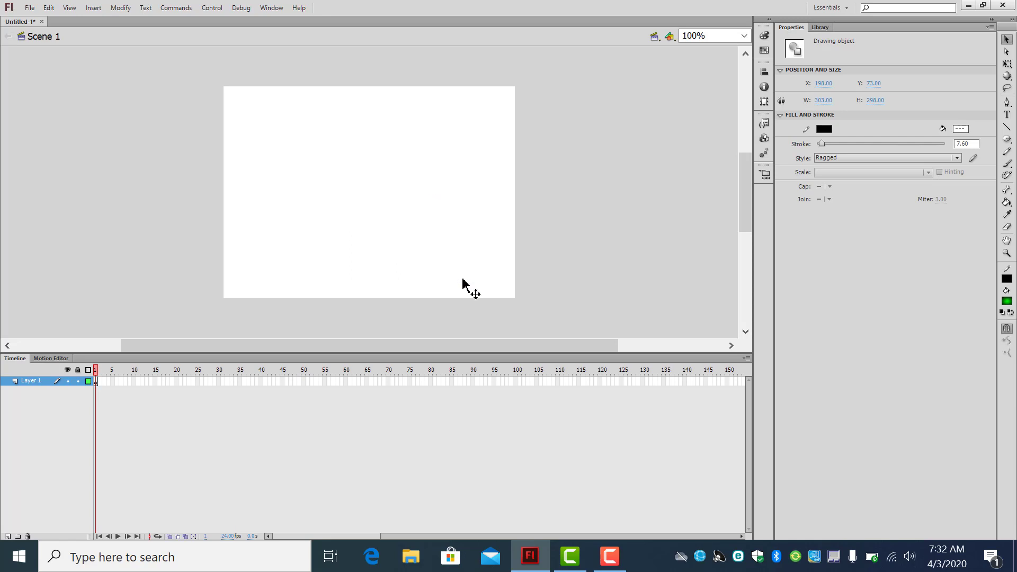
# - Draw a five-sided polygon over the stage's left edge with the PolyStar Tool, using a solid stroke style
pyautogui.click(1006, 140)
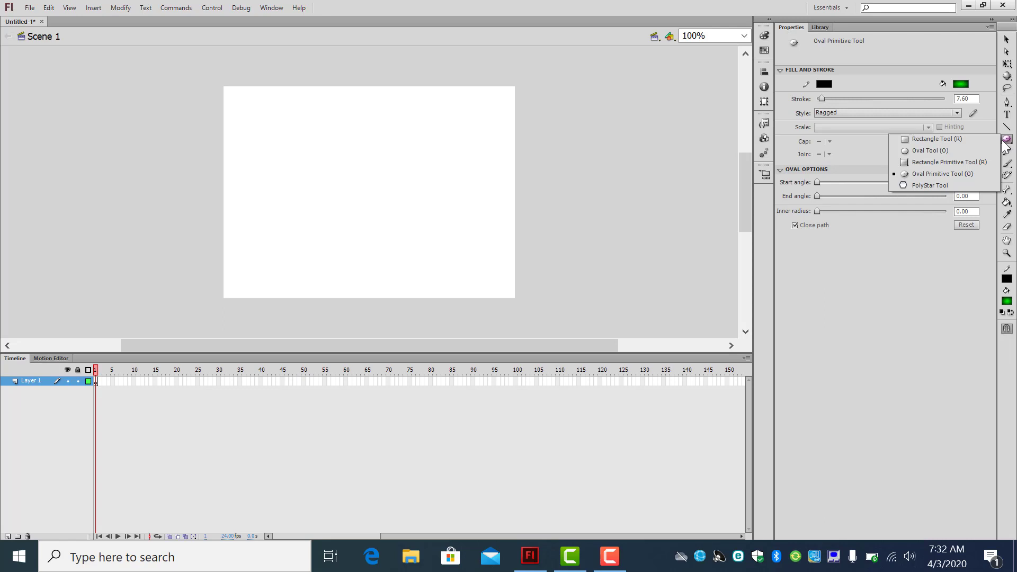
pyautogui.click(956, 191)
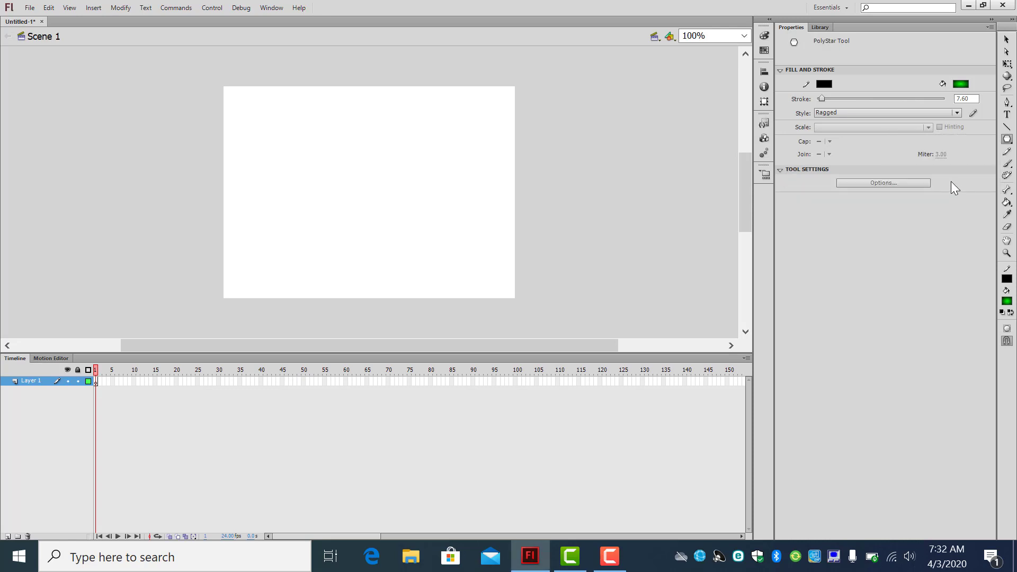
pyautogui.click(877, 113)
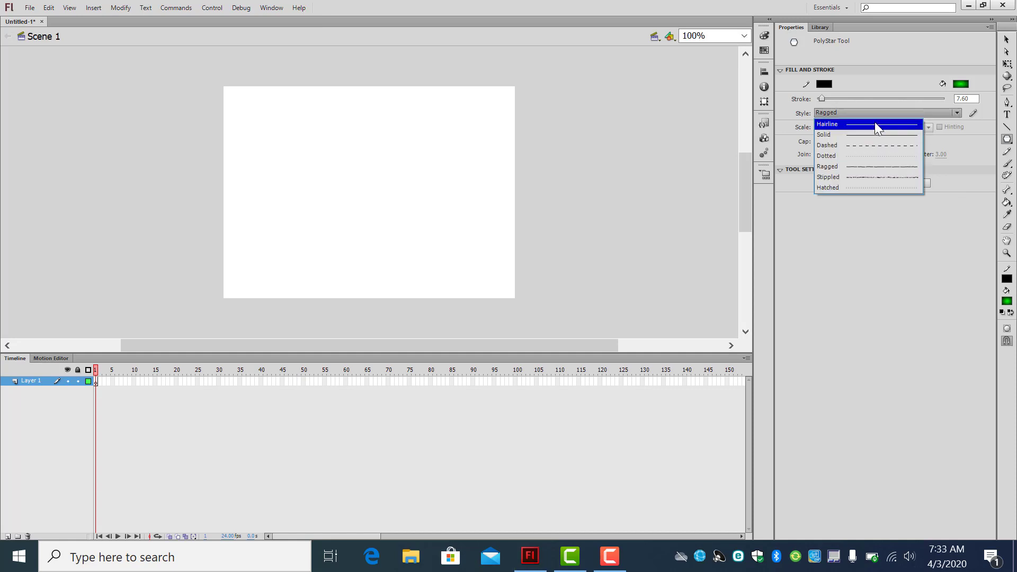
pyautogui.click(872, 133)
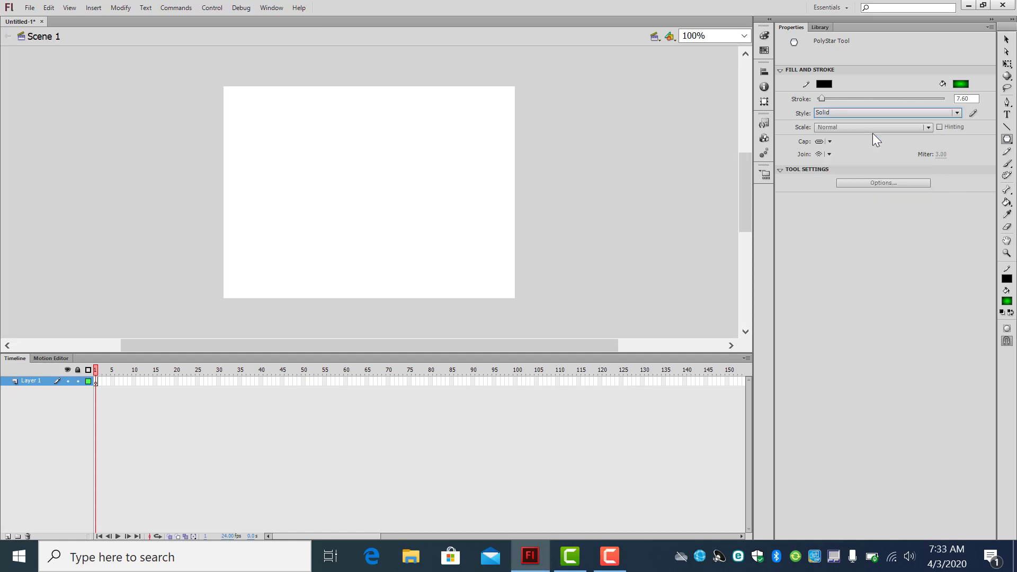
pyautogui.click(869, 184)
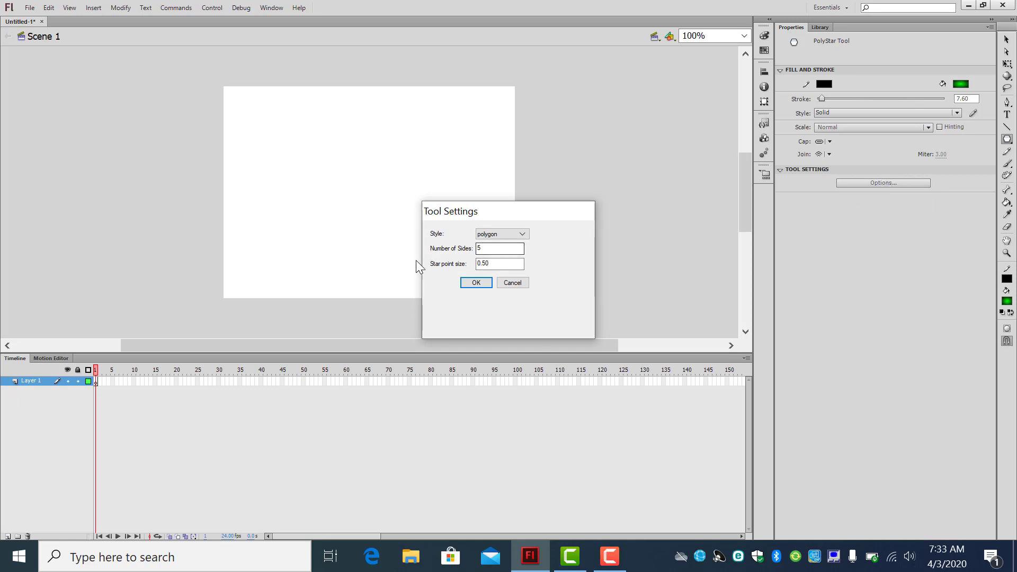
pyautogui.click(475, 282)
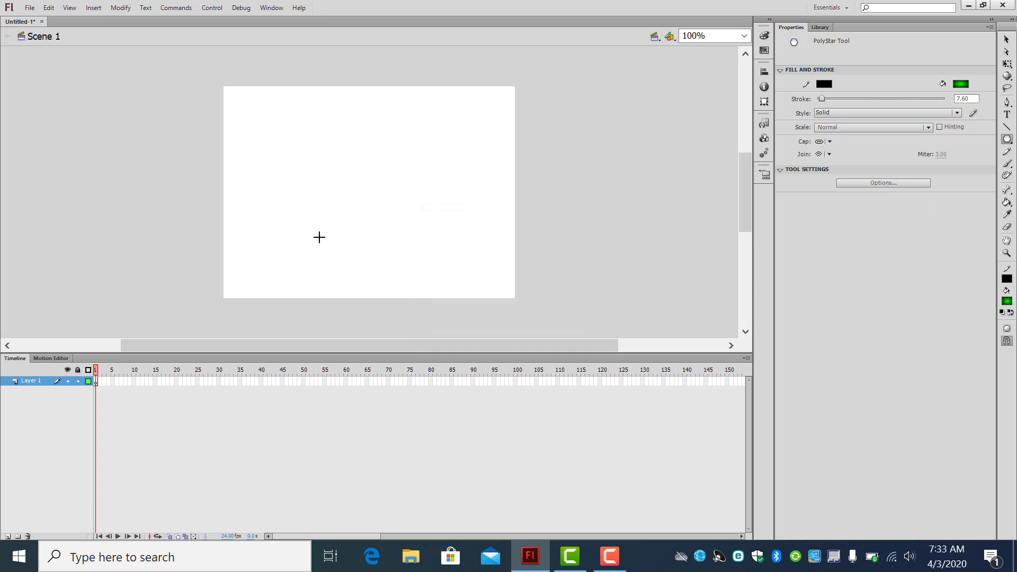
pyautogui.moveTo(243, 182)
pyautogui.mouseDown()
pyautogui.moveTo(301, 255)
pyautogui.moveTo(272, 240)
pyautogui.moveTo(263, 248)
pyautogui.mouseUp()
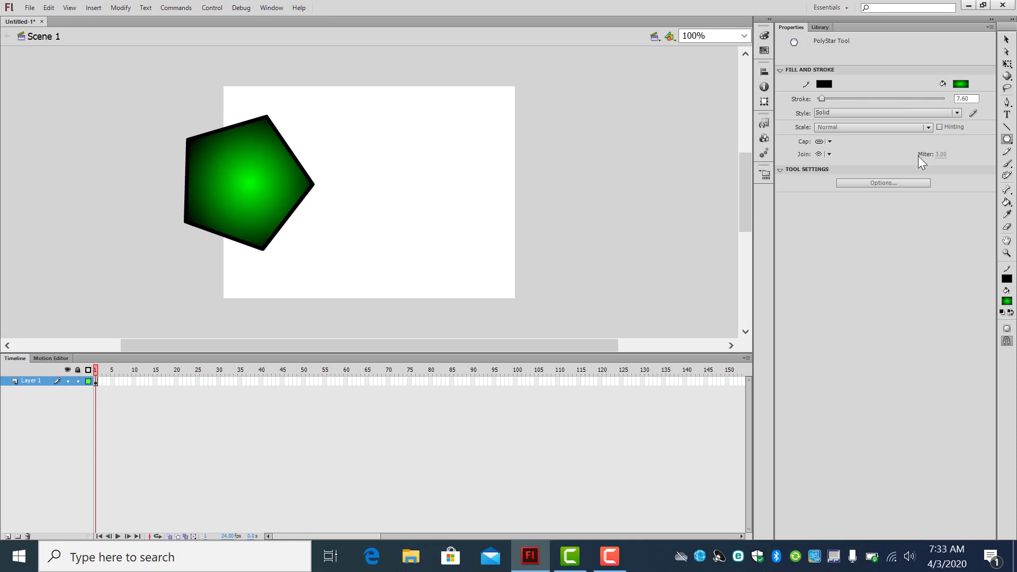
# - Set the PolyStar style to star and draw a five-pointed star over the stage's lower right corner
pyautogui.click(907, 181)
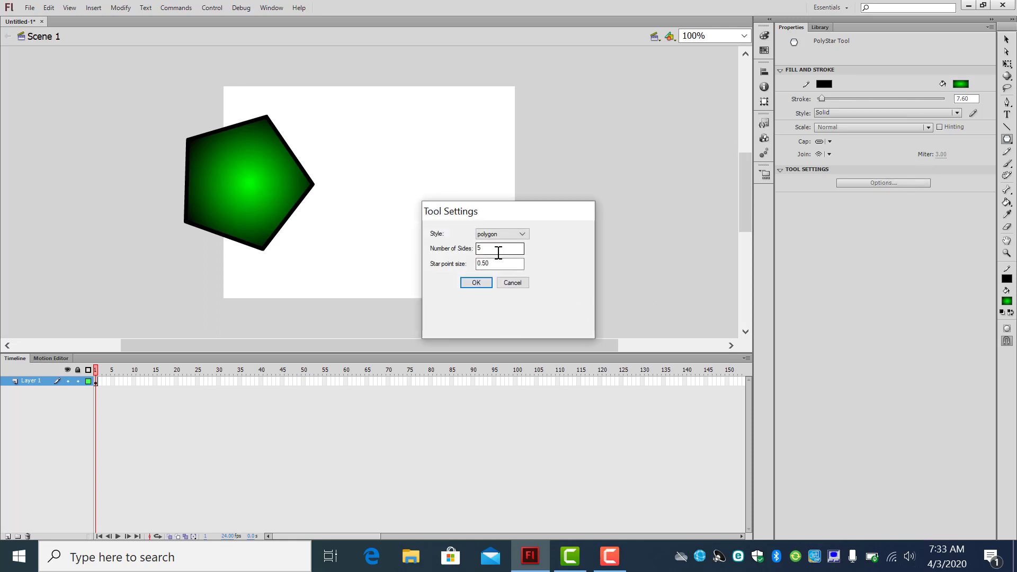
pyautogui.doubleClick(480, 248)
pyautogui.click(498, 248)
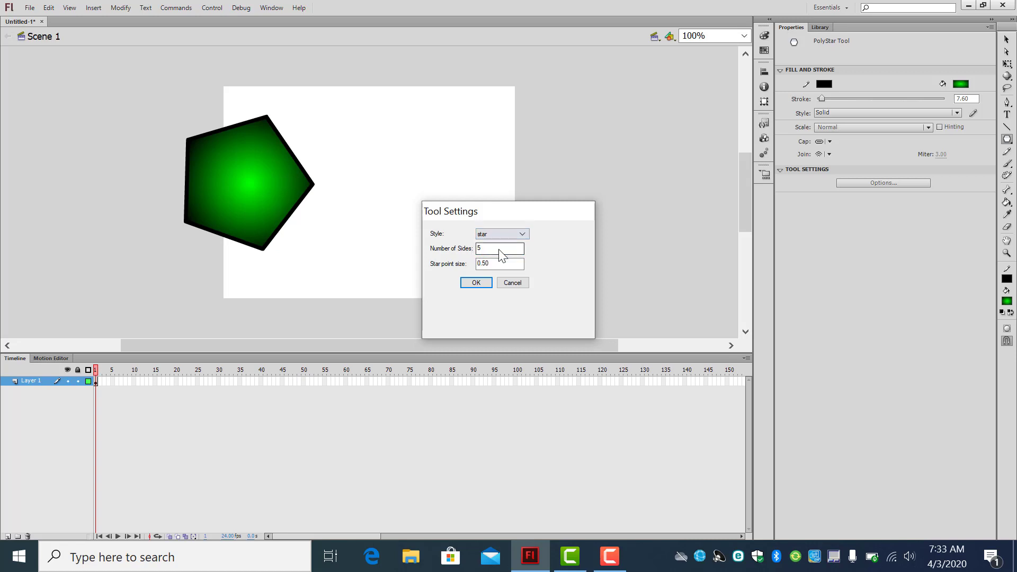
pyautogui.click(482, 284)
pyautogui.moveTo(482, 284)
pyautogui.mouseDown()
pyautogui.moveTo(402, 177)
pyautogui.moveTo(448, 230)
pyautogui.mouseUp()
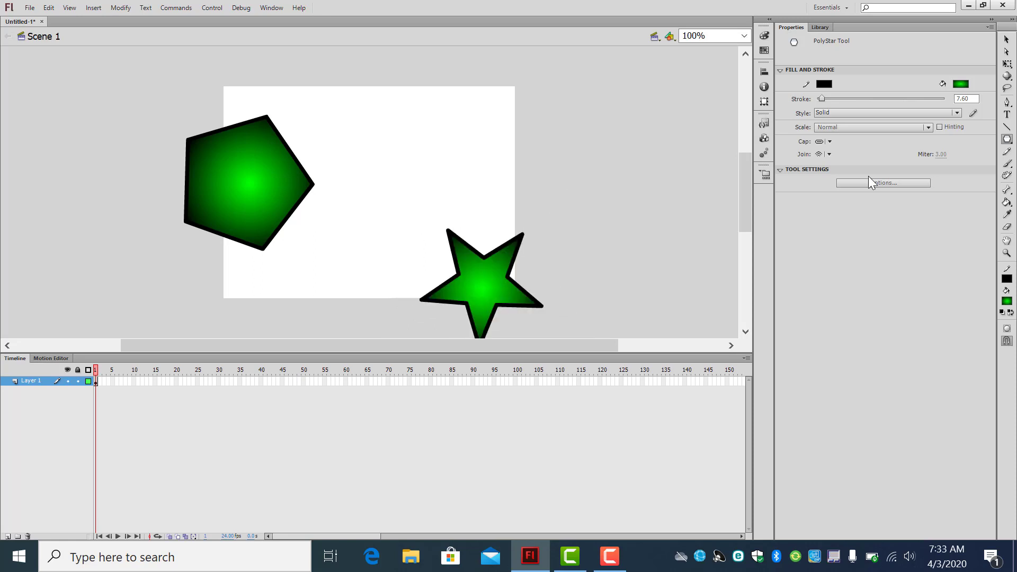
# - Reduce the PolyStar number of sides to 3 and draw a three-pointed star beside the pentagon near the stage's upper edge
pyautogui.click(911, 180)
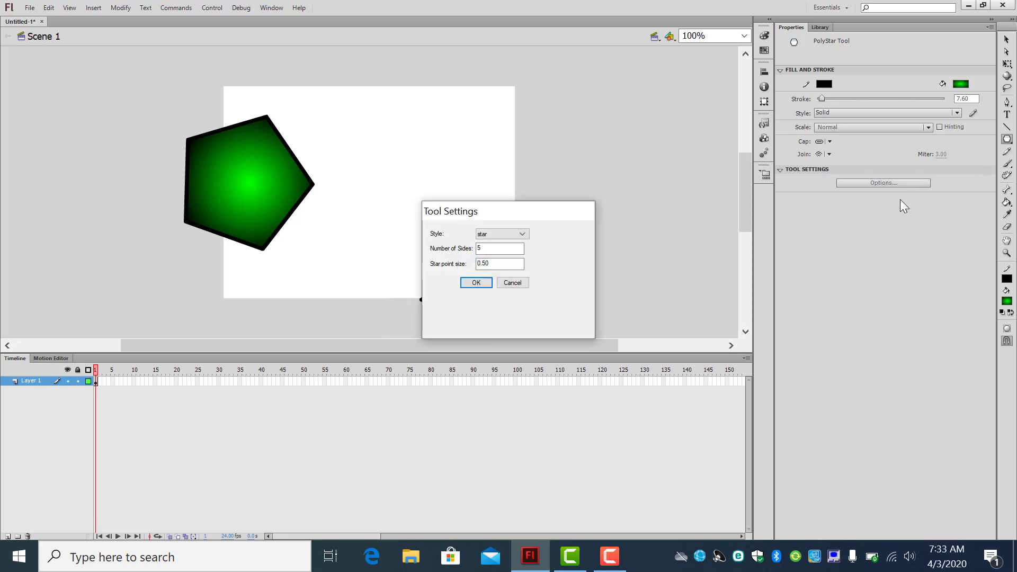
pyautogui.doubleClick(480, 248)
pyautogui.click(476, 283)
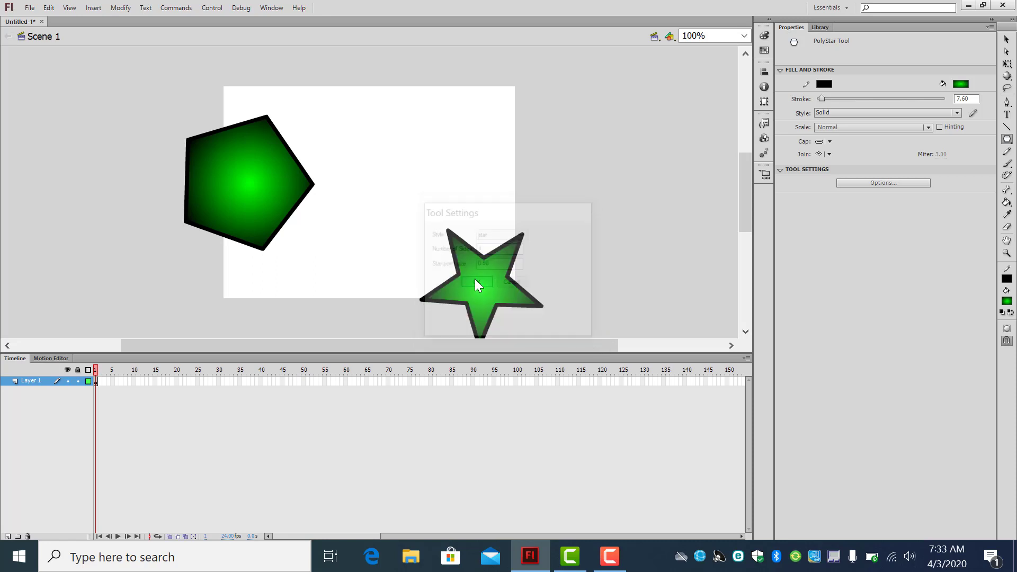
pyautogui.moveTo(369, 136); pyautogui.dragTo(402, 176)
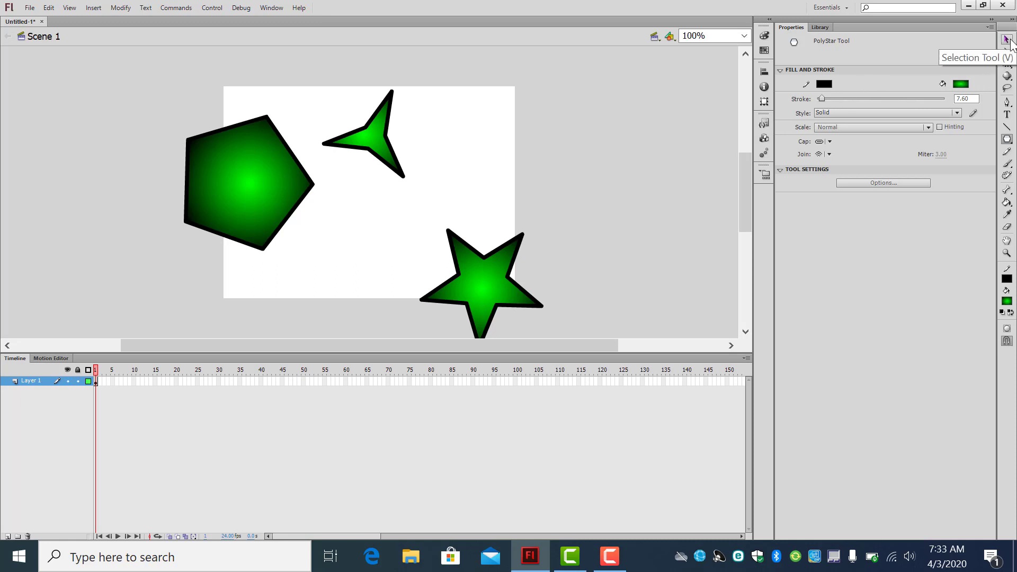
# - Paint an arched stroke with the green gradient above the five-pointed star using the Brush Tool
pyautogui.click(1007, 164)
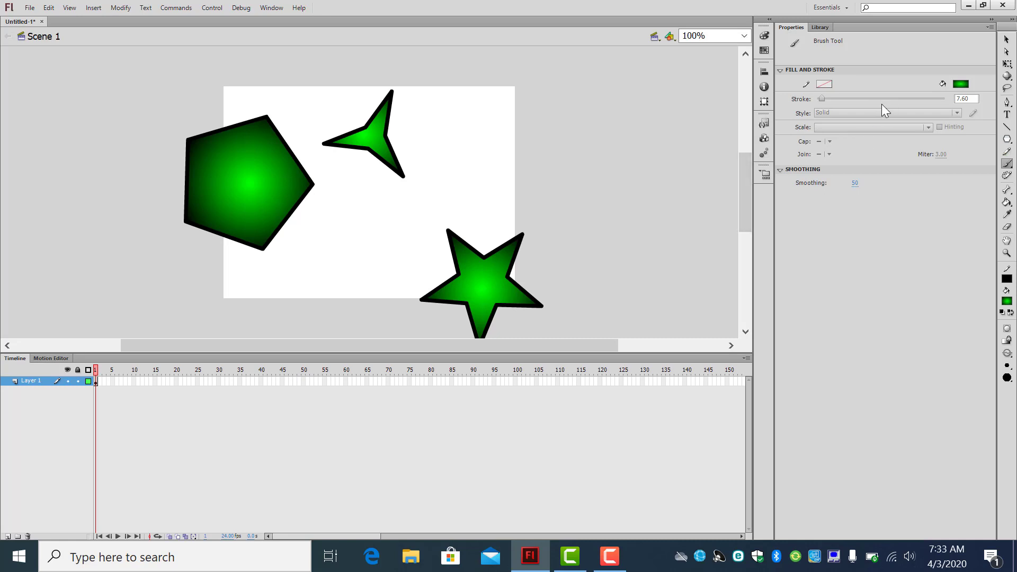
pyautogui.moveTo(428, 178); pyautogui.dragTo(486, 222)
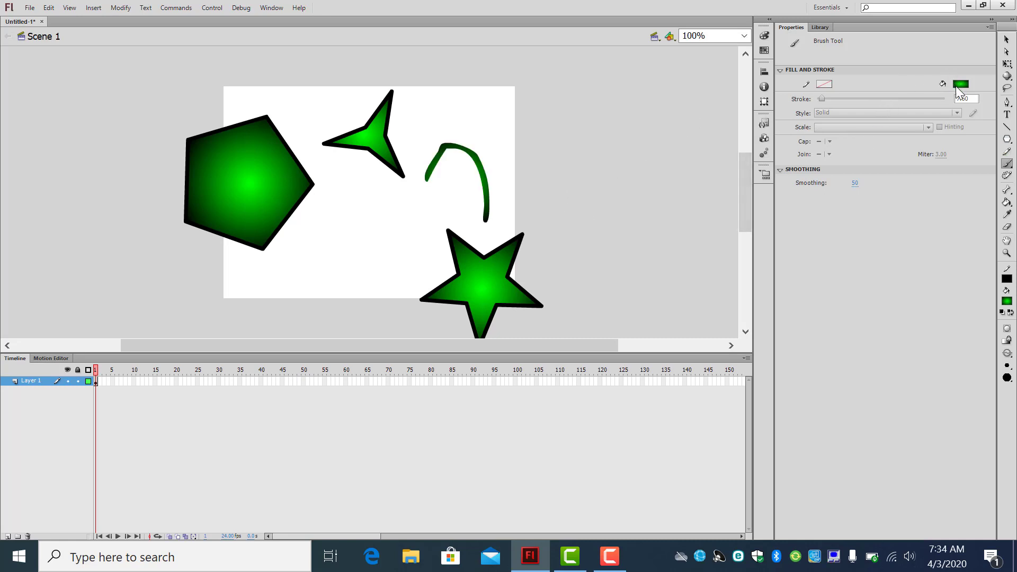
# - Set the Brush Tool's fill to black and paint two arms and two legs with feet on the pentagon
pyautogui.click(1008, 152)
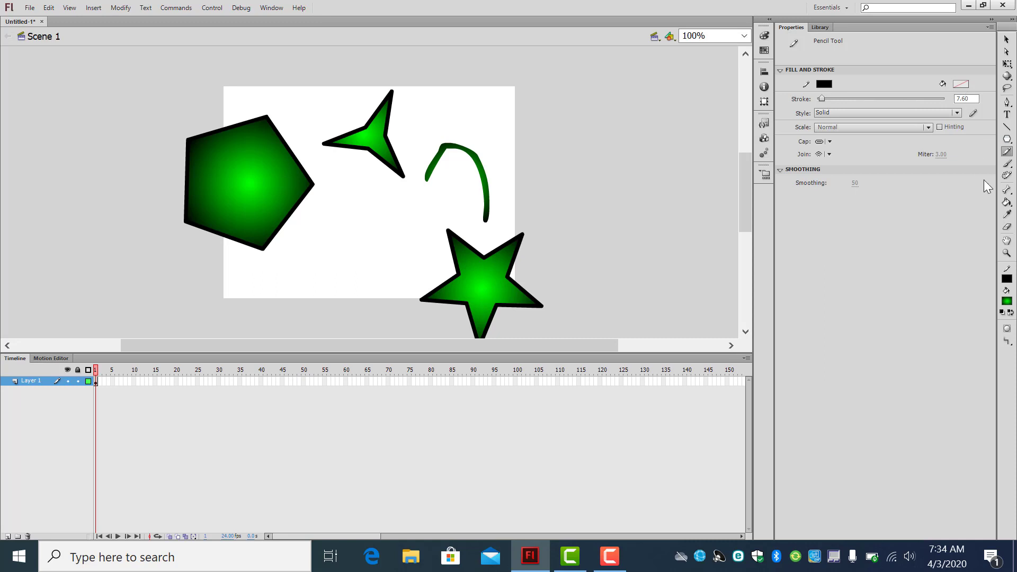
pyautogui.click(1008, 164)
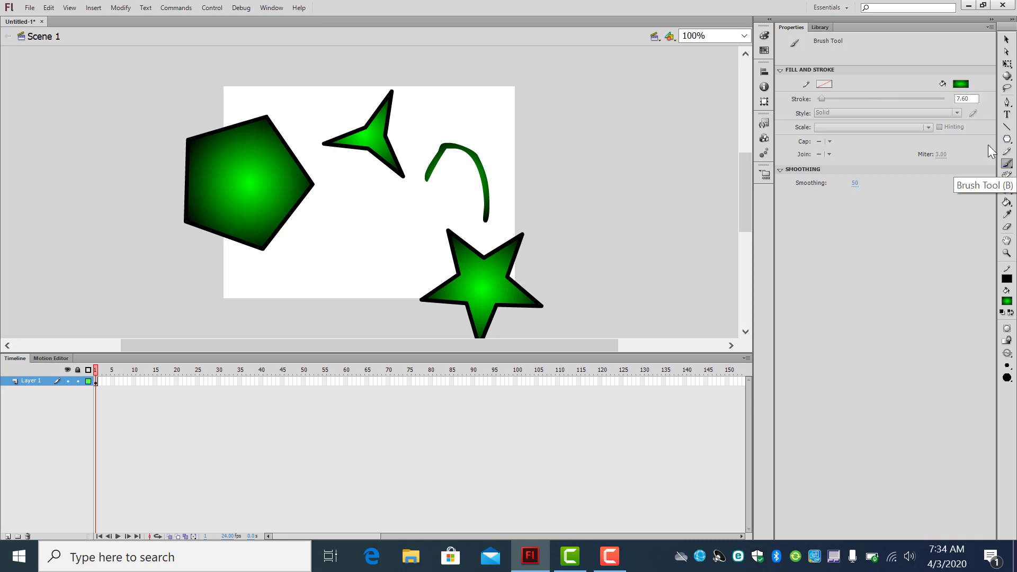
pyautogui.click(962, 90)
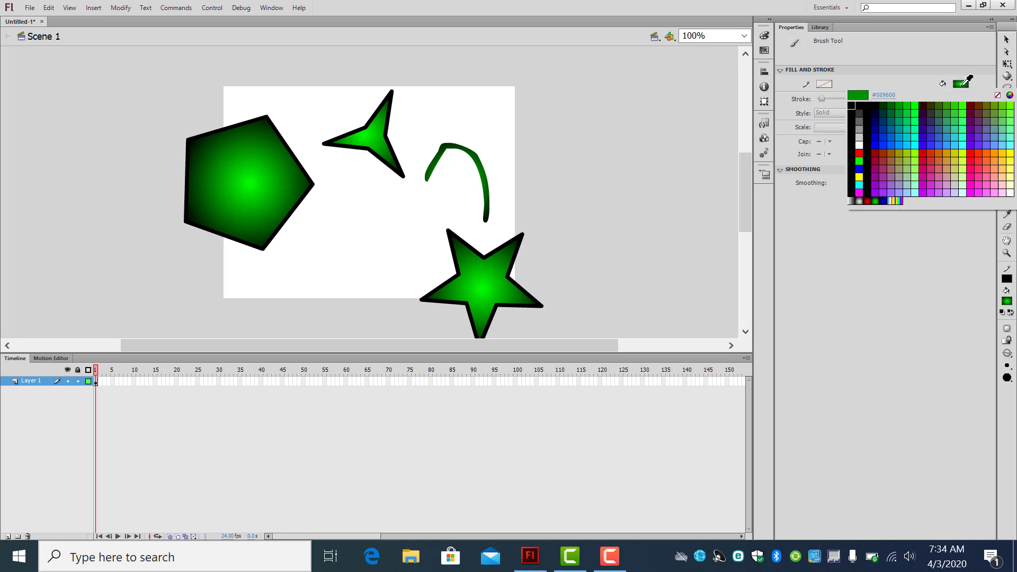
pyautogui.click(857, 157)
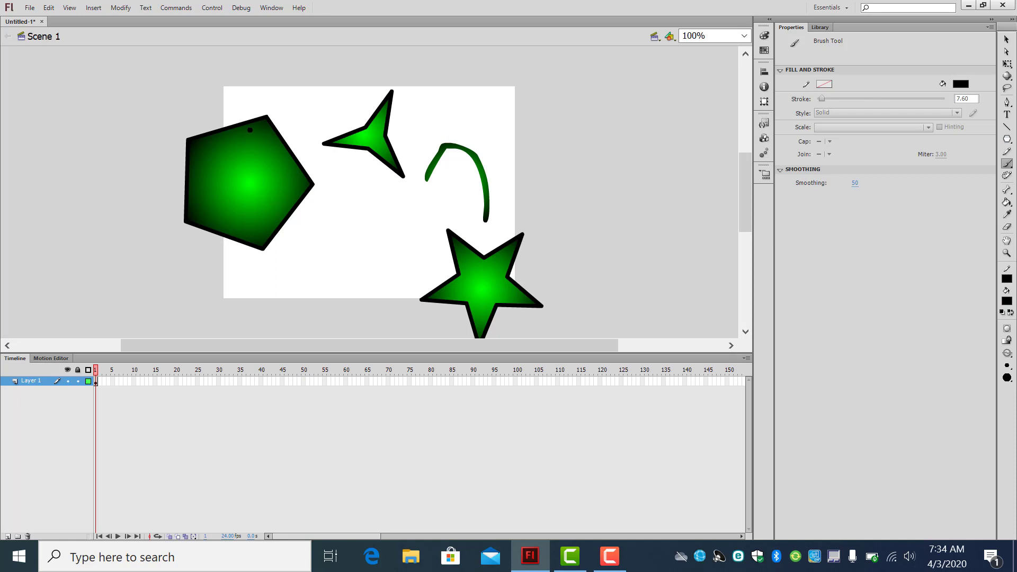
pyautogui.moveTo(238, 146); pyautogui.dragTo(188, 102)
pyautogui.moveTo(244, 132); pyautogui.dragTo(200, 85)
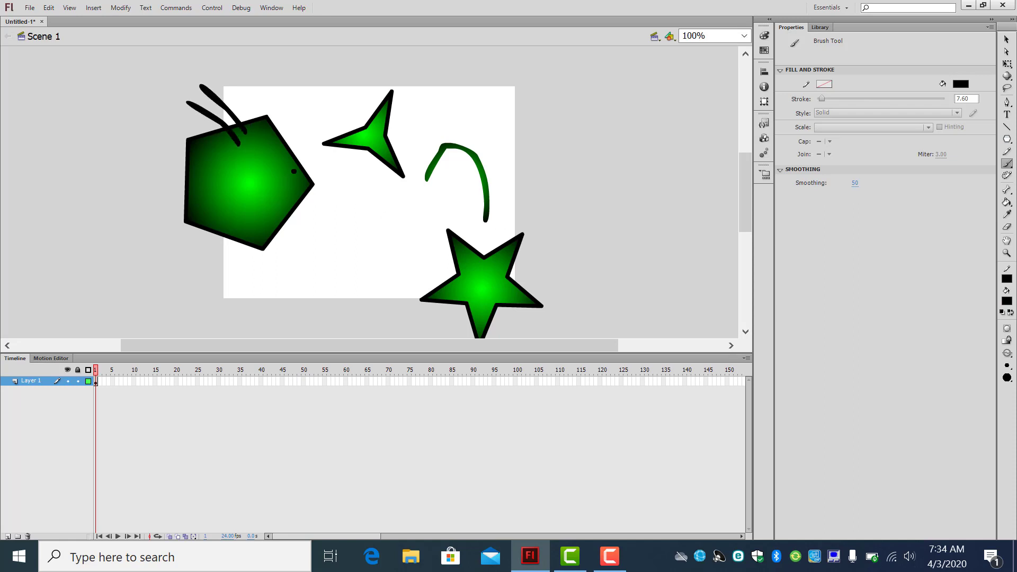
pyautogui.moveTo(266, 141)
pyautogui.mouseDown()
pyautogui.moveTo(327, 133)
pyautogui.moveTo(295, 147)
pyautogui.moveTo(325, 153)
pyautogui.mouseUp()
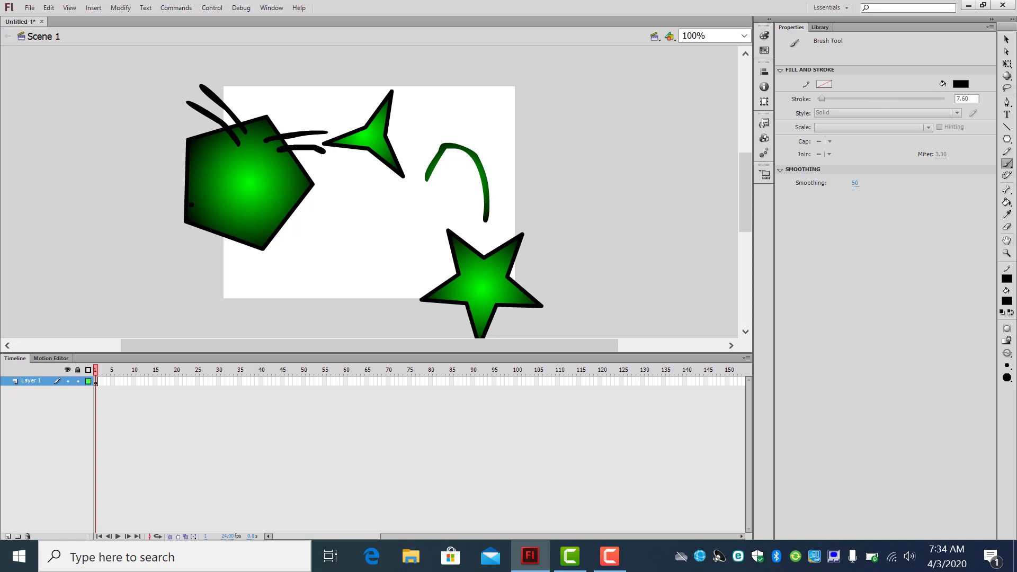
pyautogui.moveTo(192, 204)
pyautogui.mouseDown()
pyautogui.moveTo(170, 248)
pyautogui.moveTo(176, 260)
pyautogui.moveTo(143, 263)
pyautogui.moveTo(165, 283)
pyautogui.moveTo(182, 275)
pyautogui.moveTo(188, 224)
pyautogui.mouseUp()
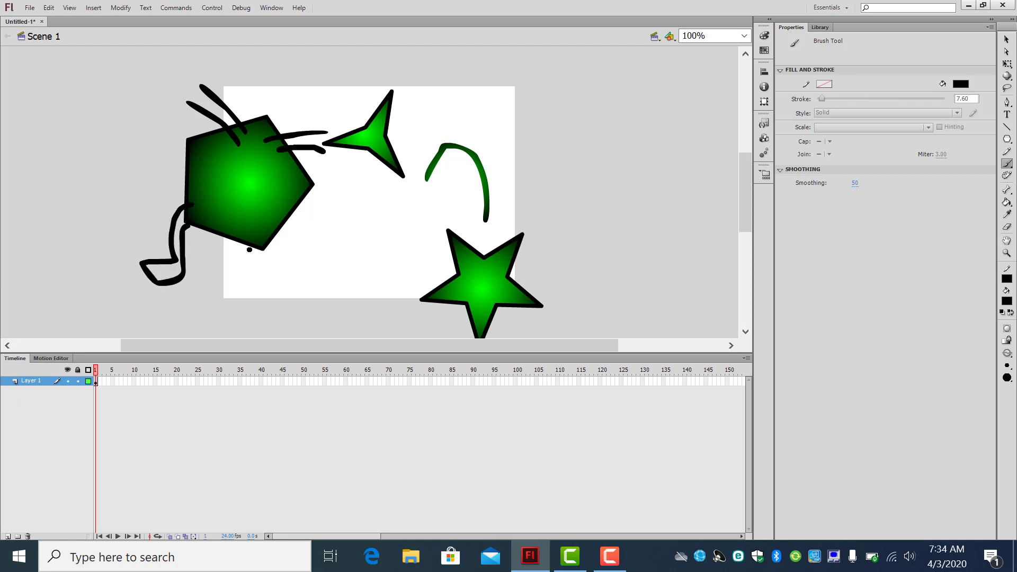
pyautogui.moveTo(250, 249)
pyautogui.mouseDown()
pyautogui.moveTo(245, 270)
pyautogui.moveTo(219, 291)
pyautogui.moveTo(244, 314)
pyautogui.moveTo(253, 249)
pyautogui.mouseUp()
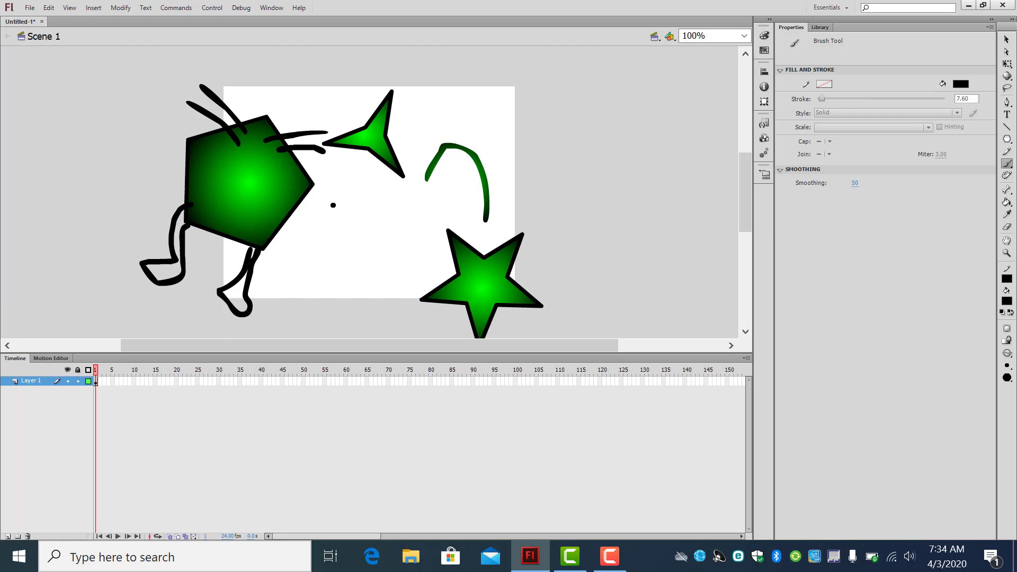
# - Paint a thin black curve outward and down from the pentagon's right corner at 800% magnification
pyautogui.hotkey('ctrl', '=')
pyautogui.hotkey('ctrl', '=')
pyautogui.hotkey('ctrl', '=')
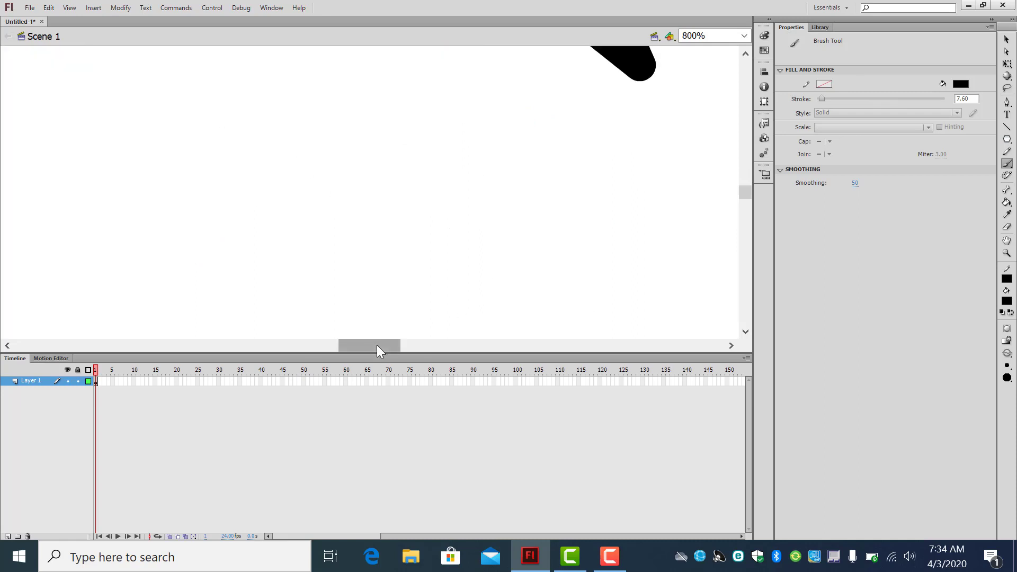
pyautogui.moveTo(379, 347); pyautogui.dragTo(349, 350)
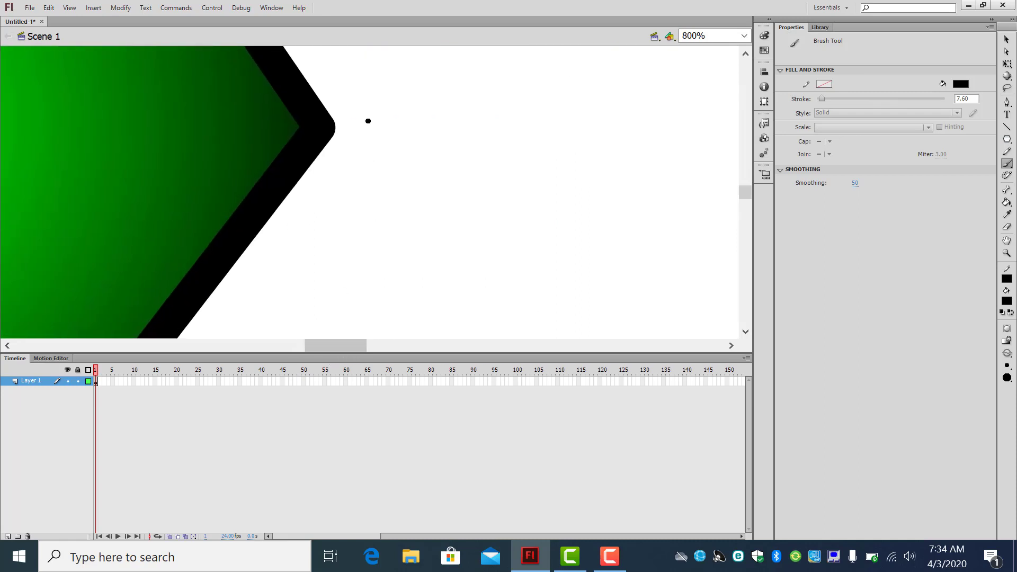
pyautogui.moveTo(335, 127)
pyautogui.mouseDown()
pyautogui.moveTo(395, 134)
pyautogui.moveTo(461, 246)
pyautogui.mouseUp()
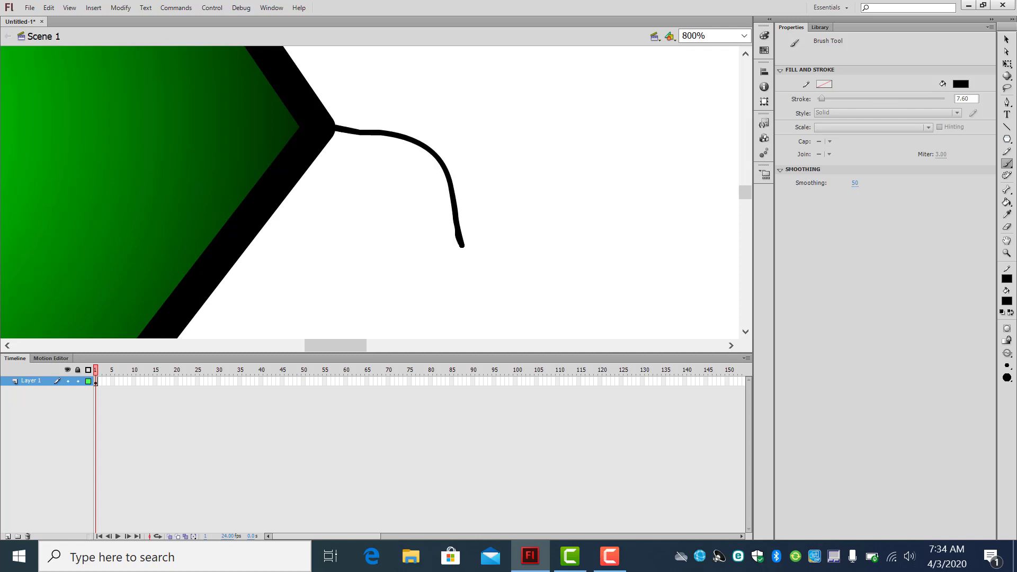
# - Paint a long, thick black curve from above the stage down across the three-pointed star at 50% magnification
pyautogui.hotkey('ctrl', '-')
pyautogui.hotkey('ctrl', '-')
pyautogui.hotkey('ctrl', '-')
pyautogui.hotkey('ctrl', '-')
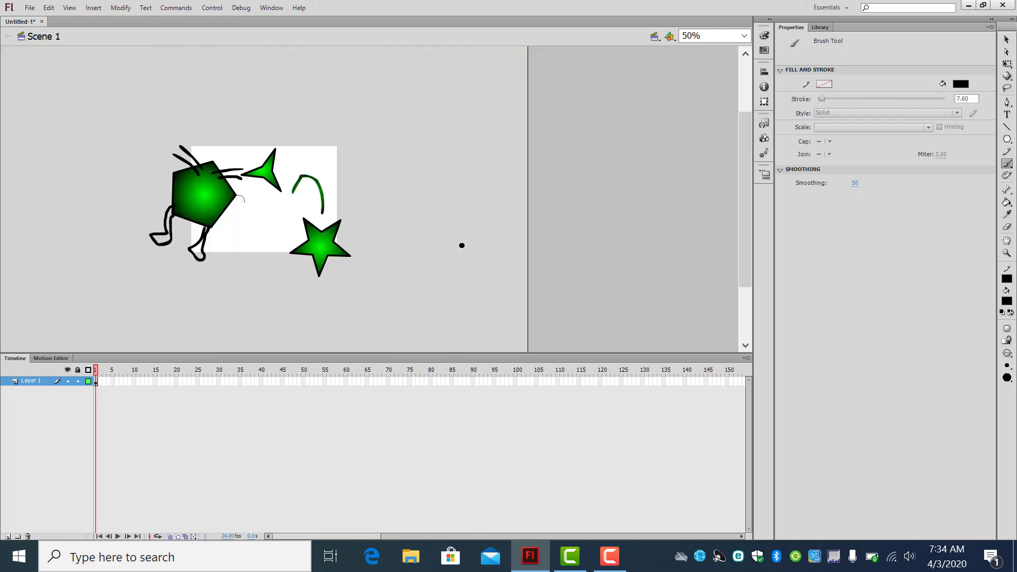
pyautogui.moveTo(225, 99)
pyautogui.mouseDown()
pyautogui.moveTo(262, 150)
pyautogui.moveTo(254, 196)
pyautogui.moveTo(263, 202)
pyautogui.mouseUp()
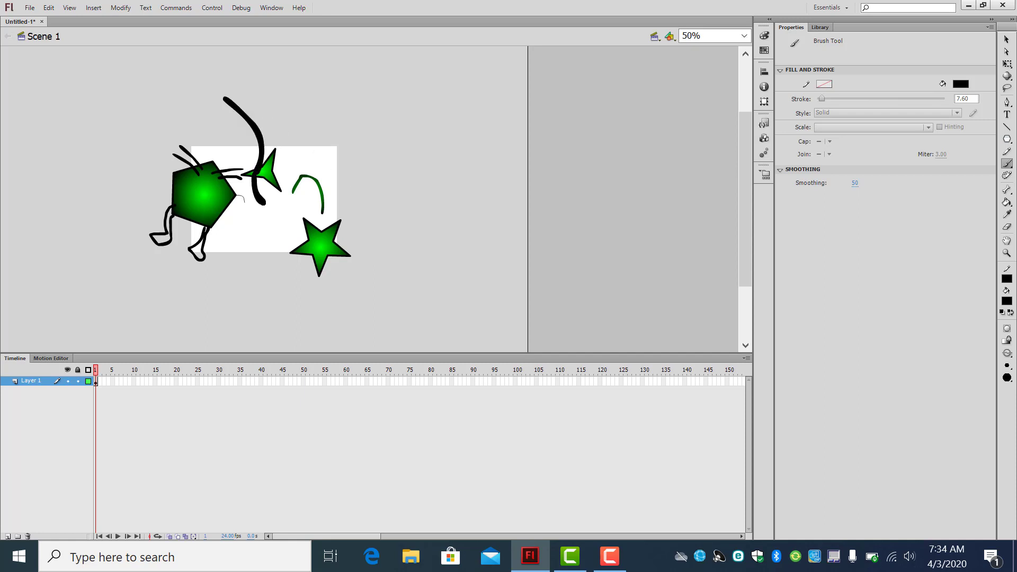
# - Choose a larger brush size for the Brush Tool
pyautogui.click(1006, 367)
pyautogui.hotkey('ctrl', '=')
pyautogui.hotkey('ctrl', '=')
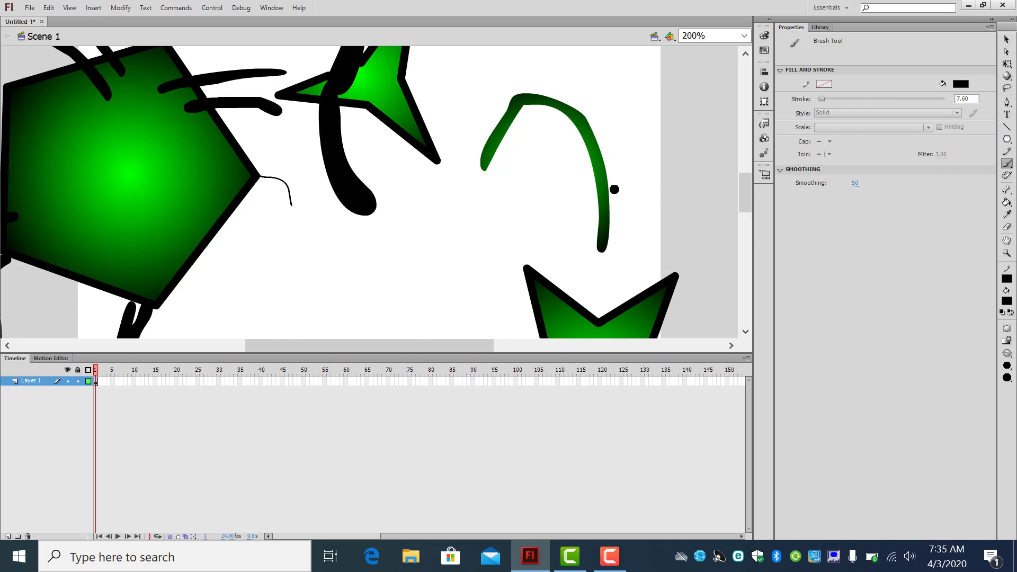
# - Draw a short bent black line below the thick brush stroke with the Pencil Tool
pyautogui.click(1006, 153)
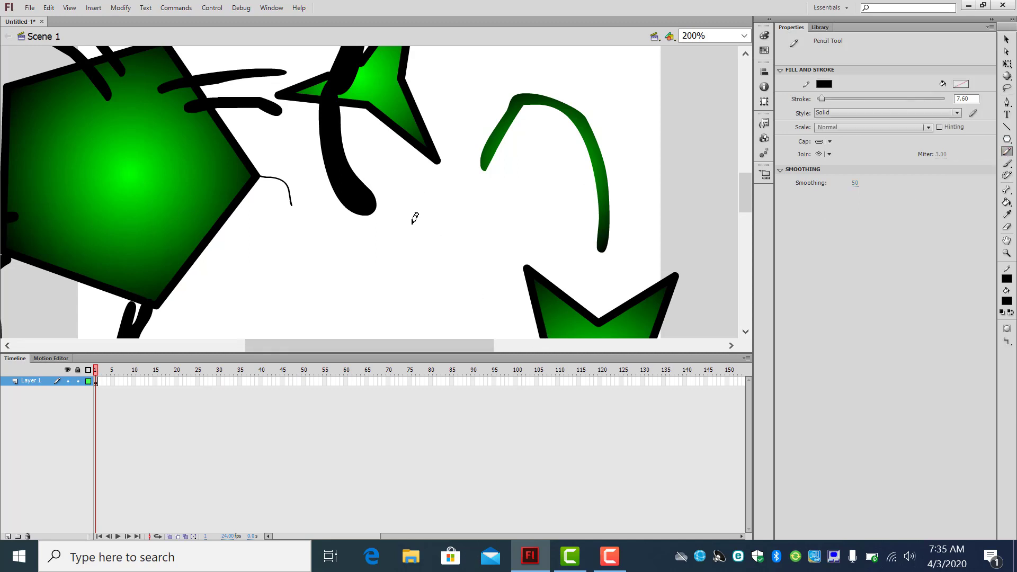
pyautogui.moveTo(398, 279)
pyautogui.mouseDown()
pyautogui.moveTo(356, 270)
pyautogui.moveTo(334, 290)
pyautogui.mouseUp()
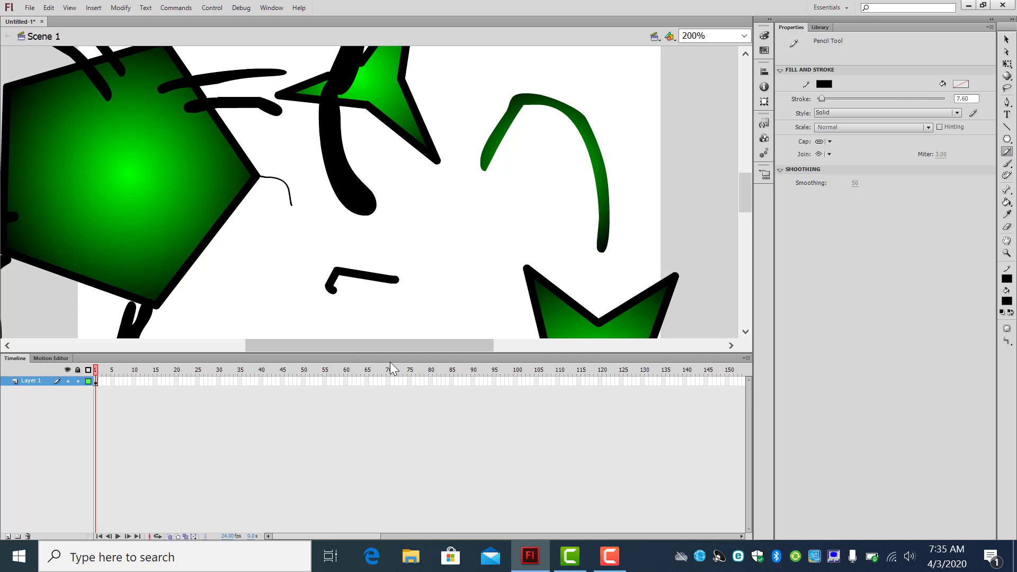
# - Reset the Essentials workspace to its default panel layout
pyautogui.moveTo(399, 358); pyautogui.dragTo(413, 359)
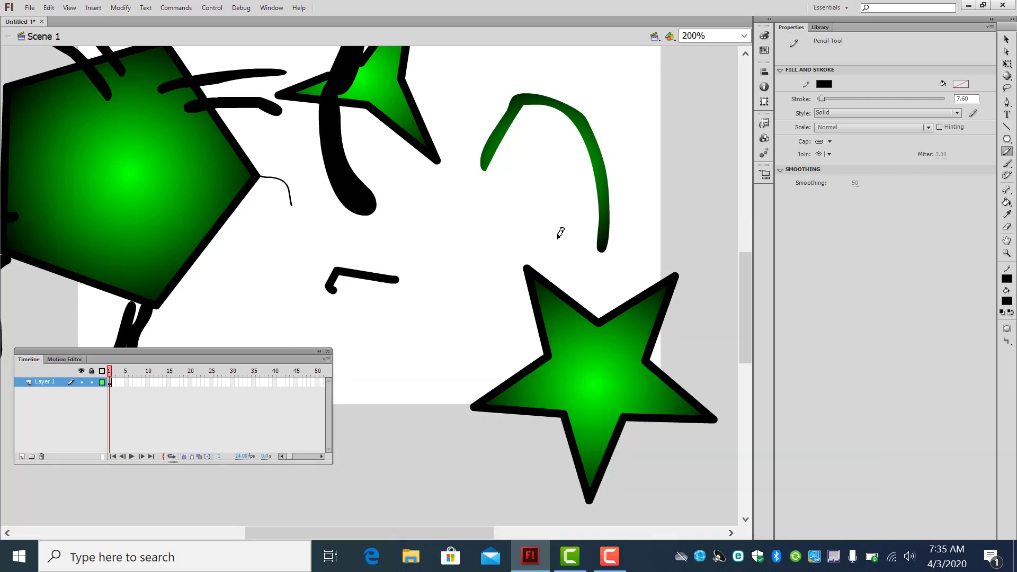
pyautogui.click(827, 8)
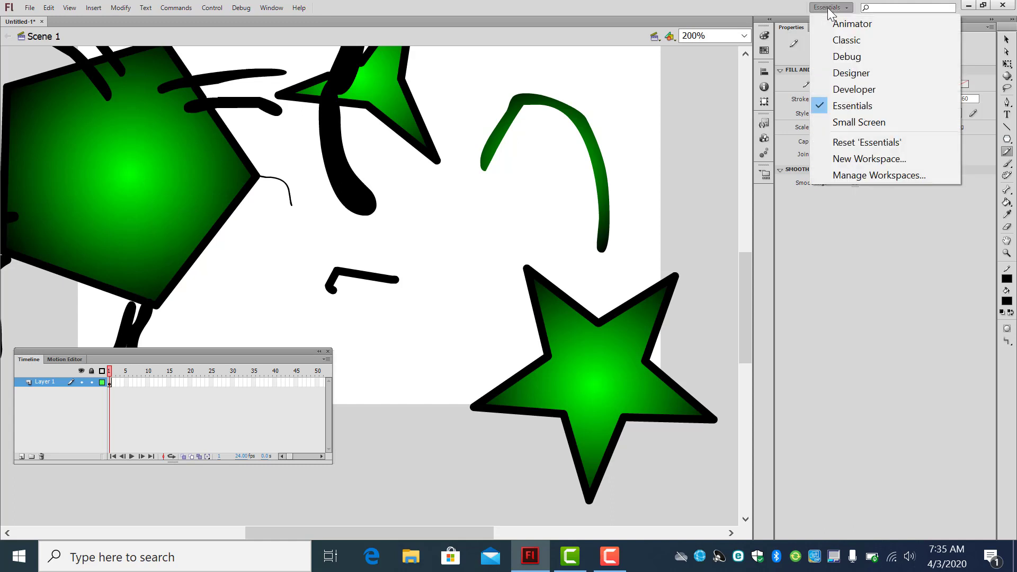
pyautogui.click(856, 144)
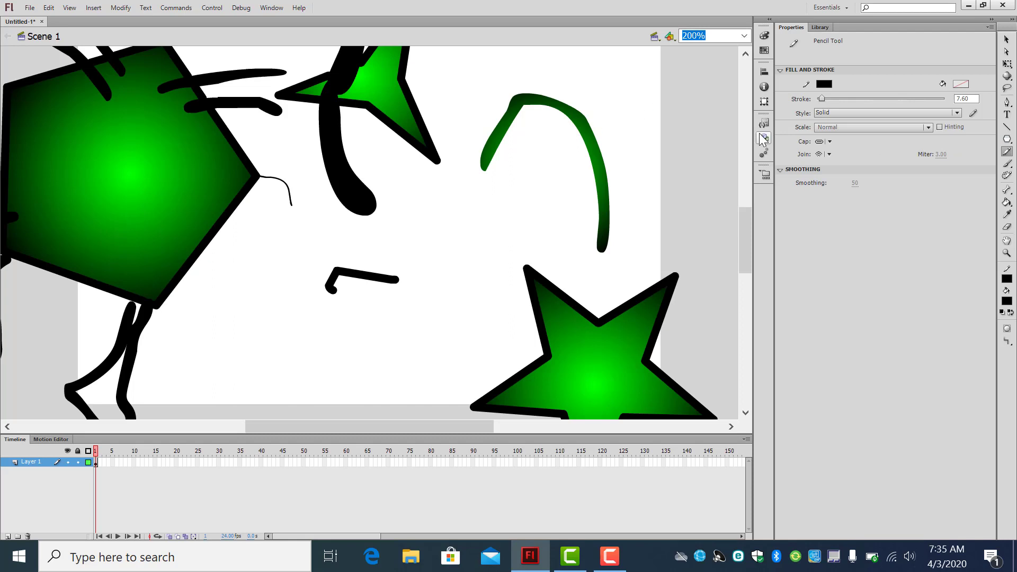
# - Draw a slanted straight line above the bent pencil line in Straighten mode and a small arch beside it in Smooth mode
pyautogui.click(1006, 342)
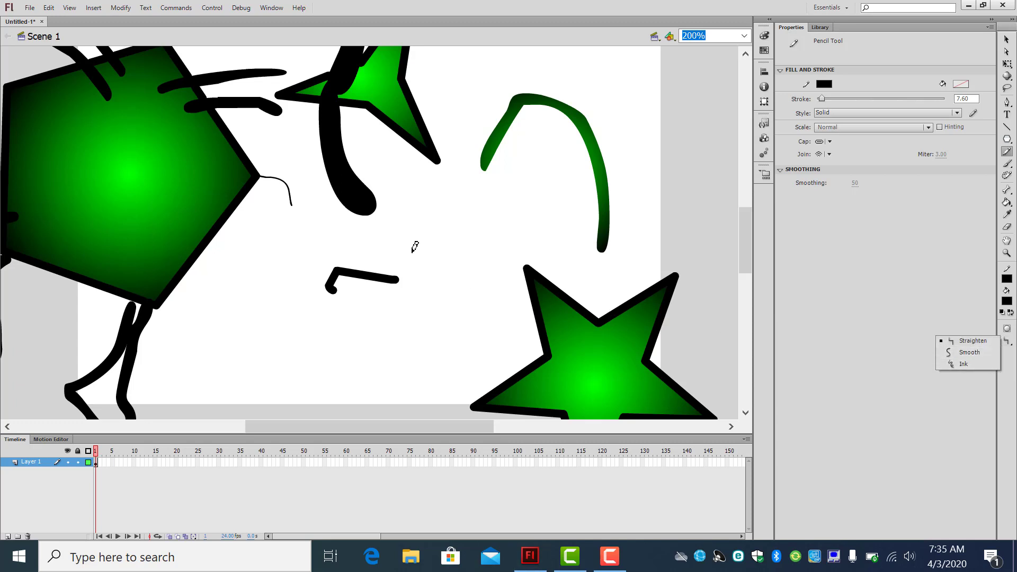
pyautogui.moveTo(415, 253); pyautogui.dragTo(534, 234)
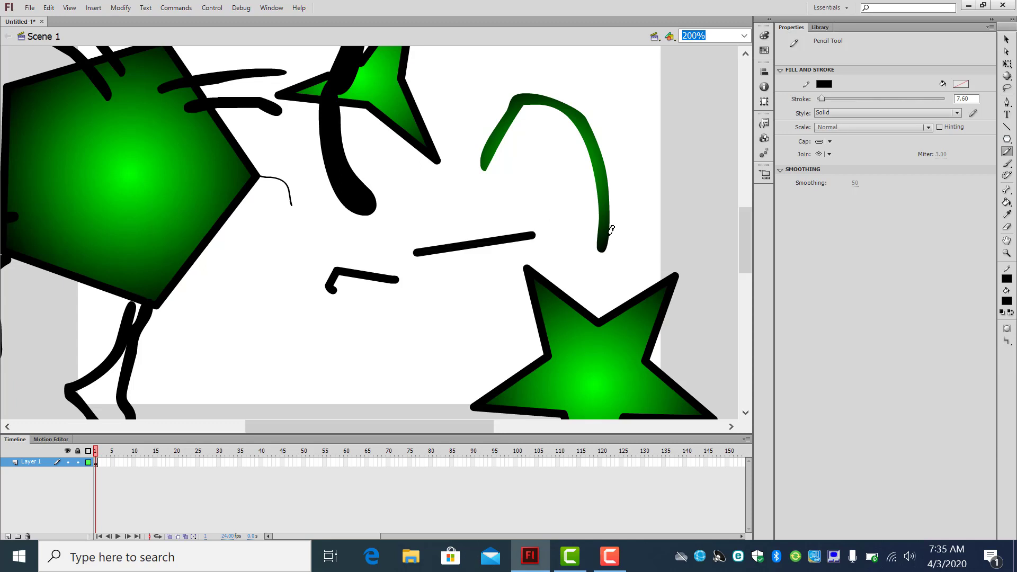
pyautogui.click(1002, 346)
pyautogui.click(979, 355)
pyautogui.moveTo(214, 335)
pyautogui.mouseDown()
pyautogui.moveTo(236, 291)
pyautogui.moveTo(252, 288)
pyautogui.moveTo(281, 291)
pyautogui.moveTo(292, 318)
pyautogui.mouseUp()
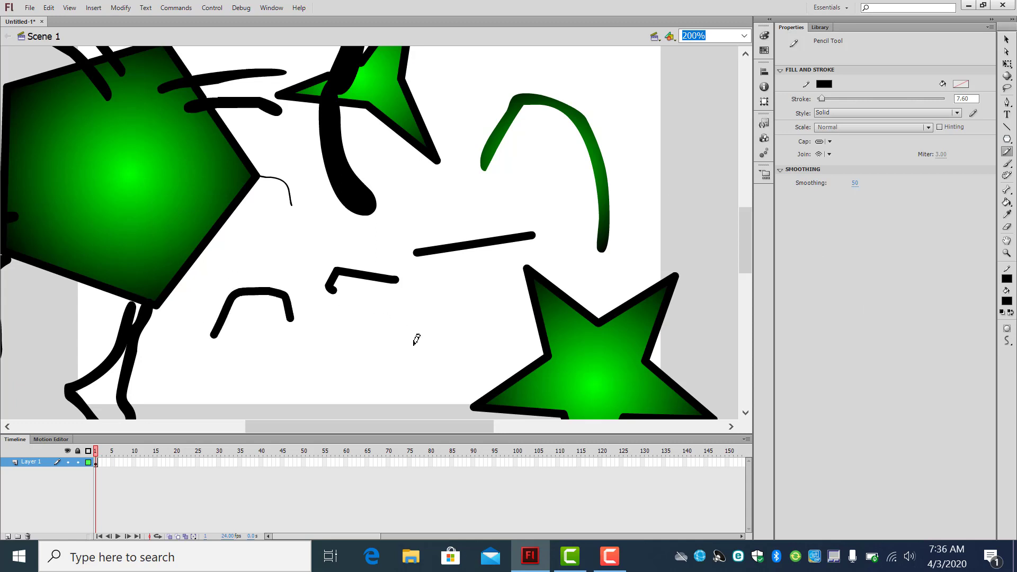
# - Draw a closed, irregular boot-like outline below the bent pencil line with the Pencil Tool in Ink mode
pyautogui.click(1009, 342)
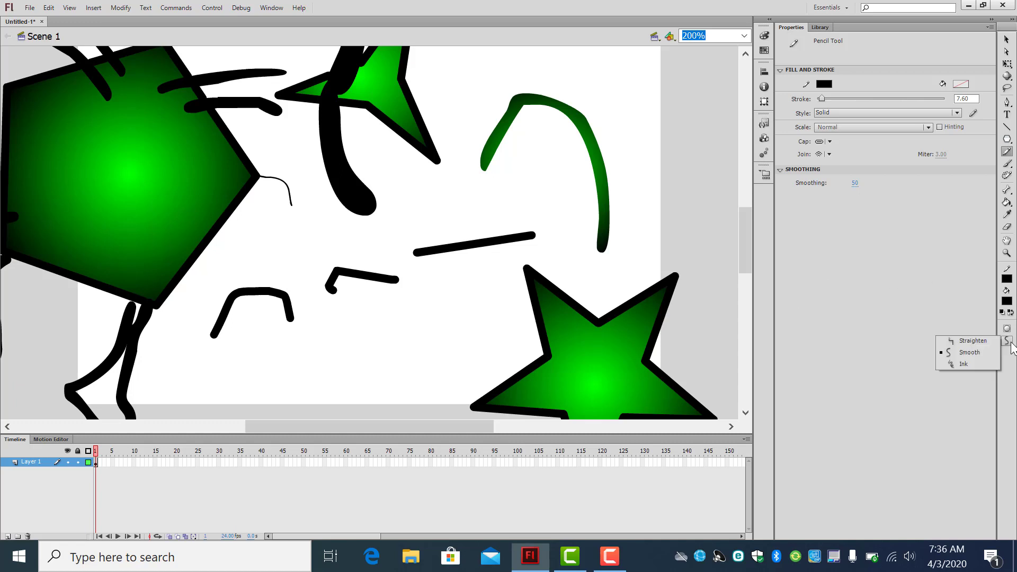
pyautogui.click(976, 367)
pyautogui.moveTo(324, 334)
pyautogui.mouseDown()
pyautogui.moveTo(413, 284)
pyautogui.moveTo(429, 327)
pyautogui.moveTo(431, 388)
pyautogui.moveTo(374, 386)
pyautogui.moveTo(288, 411)
pyautogui.moveTo(272, 402)
pyautogui.moveTo(310, 341)
pyautogui.mouseUp()
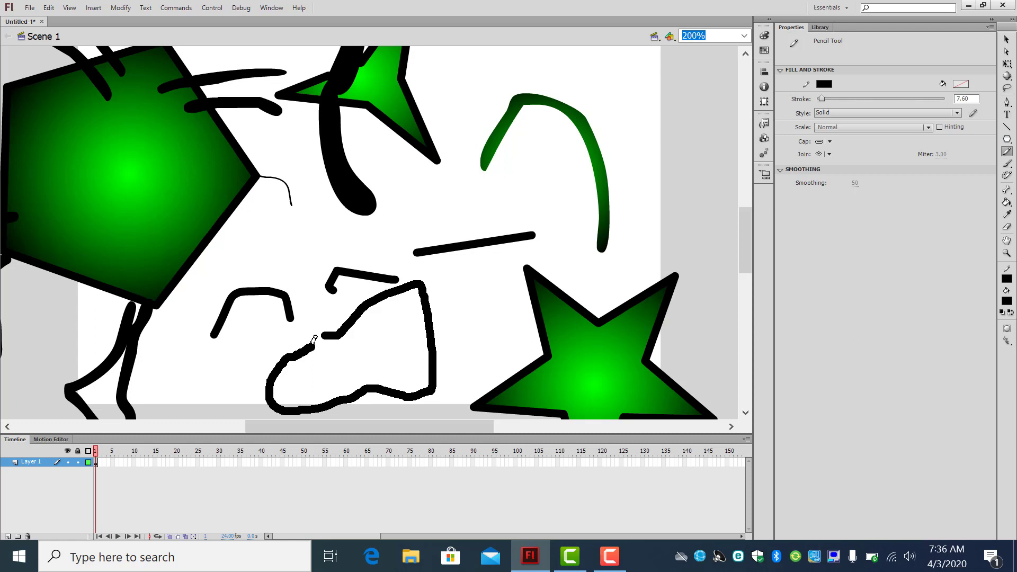
pyautogui.moveTo(313, 342); pyautogui.dragTo(325, 335)
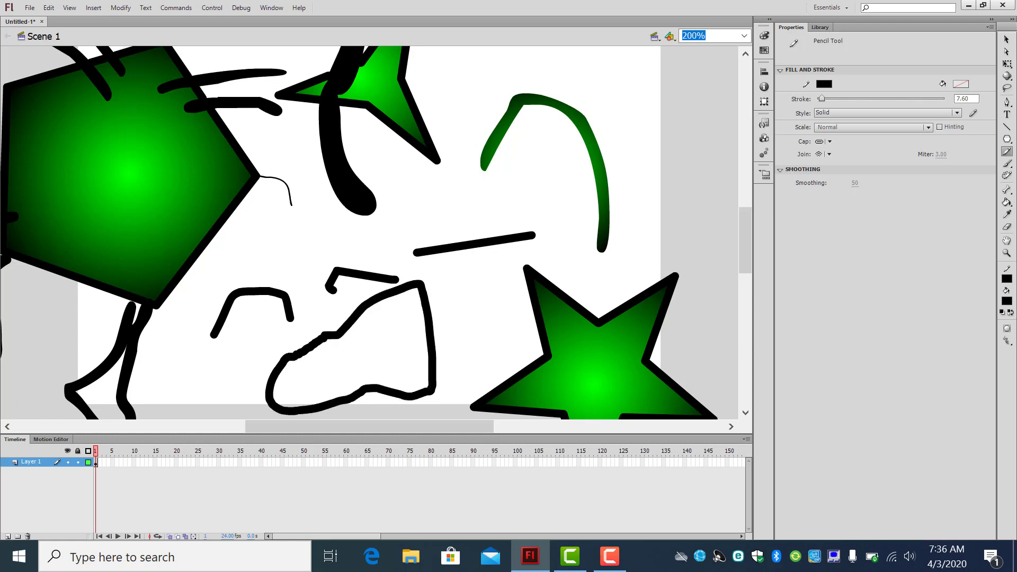
# - Fill the large pentagon with solid red using the Paint Bucket Tool
pyautogui.click(1005, 203)
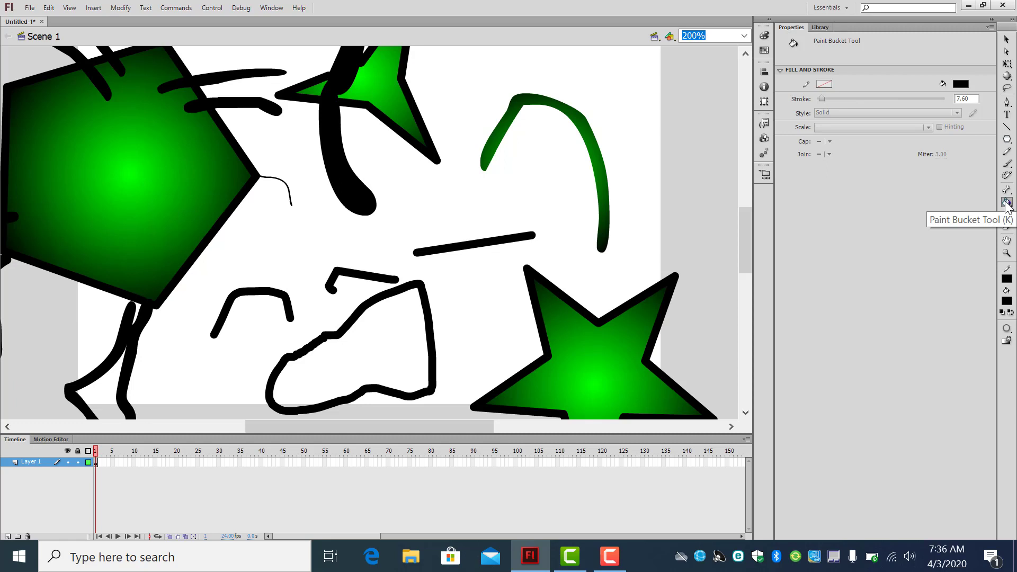
pyautogui.click(960, 83)
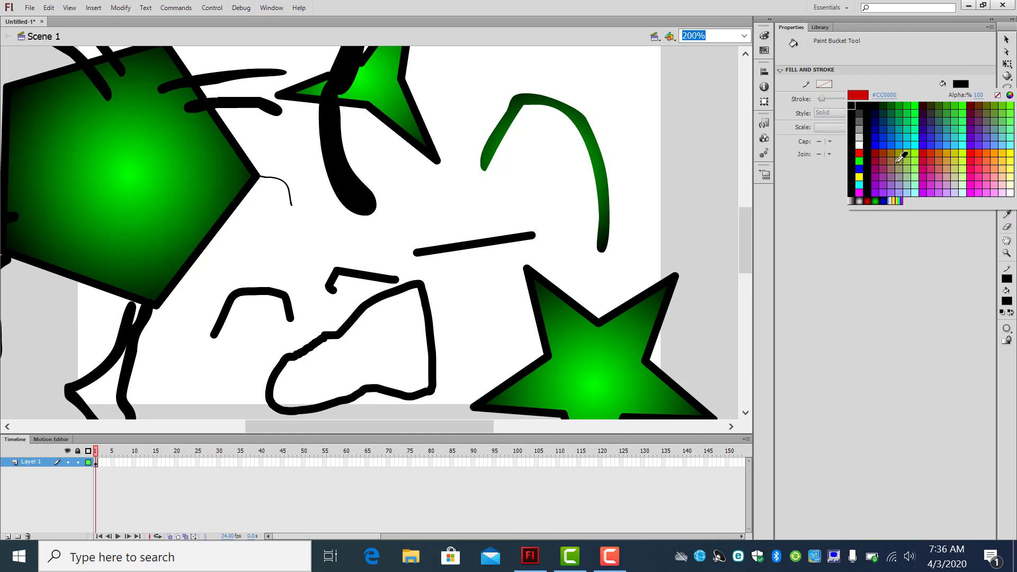
pyautogui.click(860, 152)
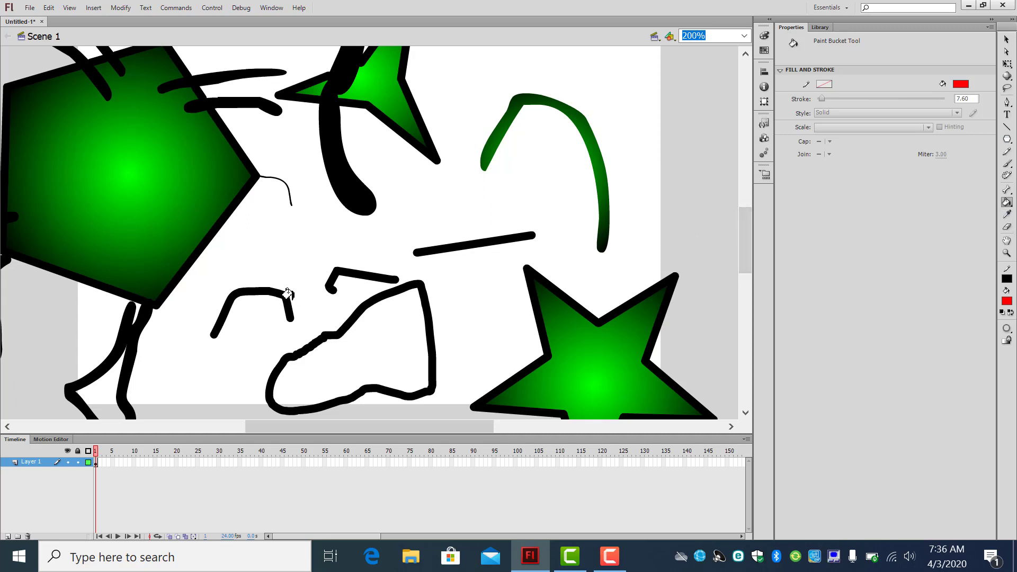
pyautogui.click(154, 209)
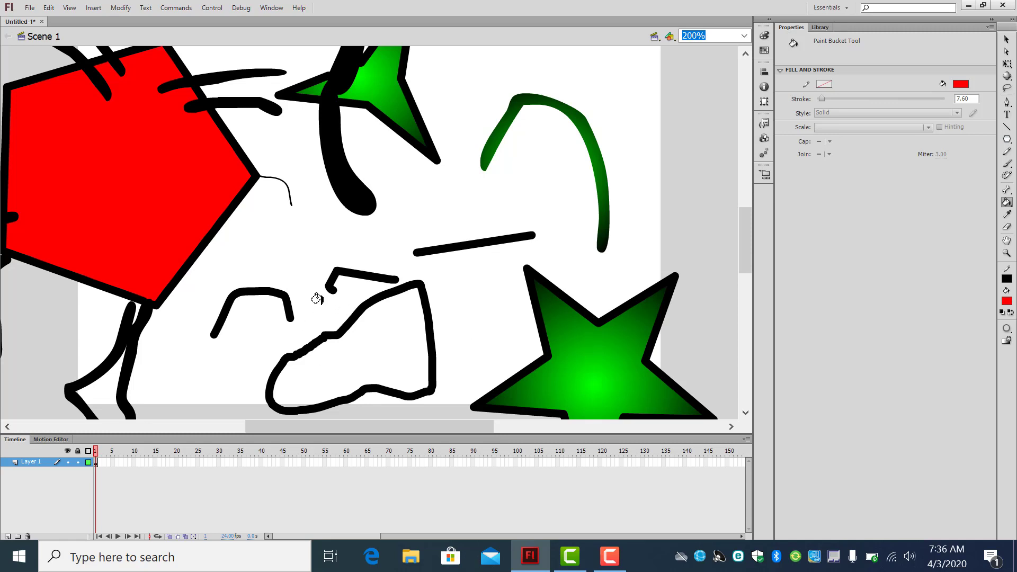
# - Set the Paint Bucket gap size to Close Large Gaps and fill the irregular pencil outline with red
pyautogui.click(1007, 329)
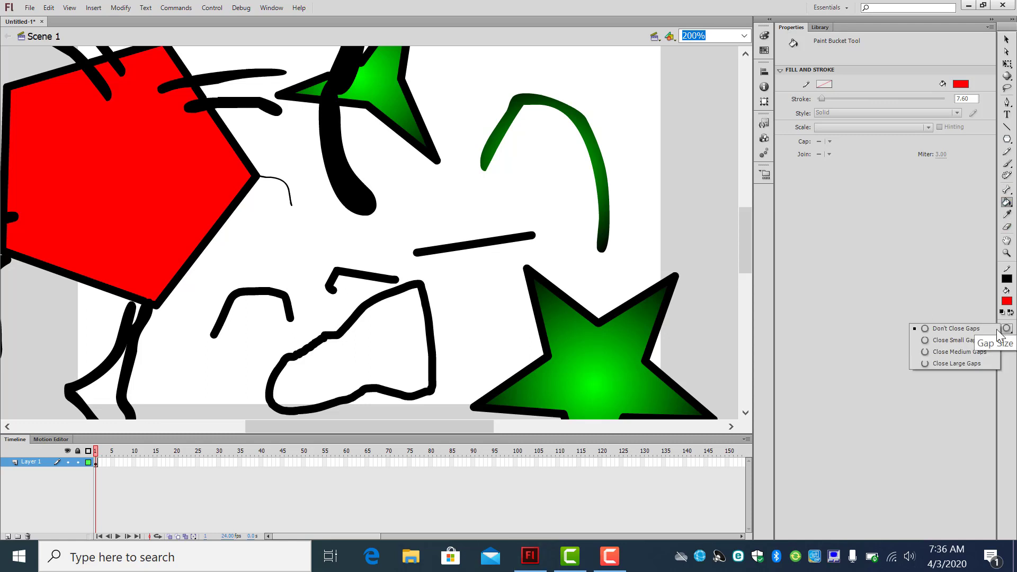
pyautogui.click(954, 362)
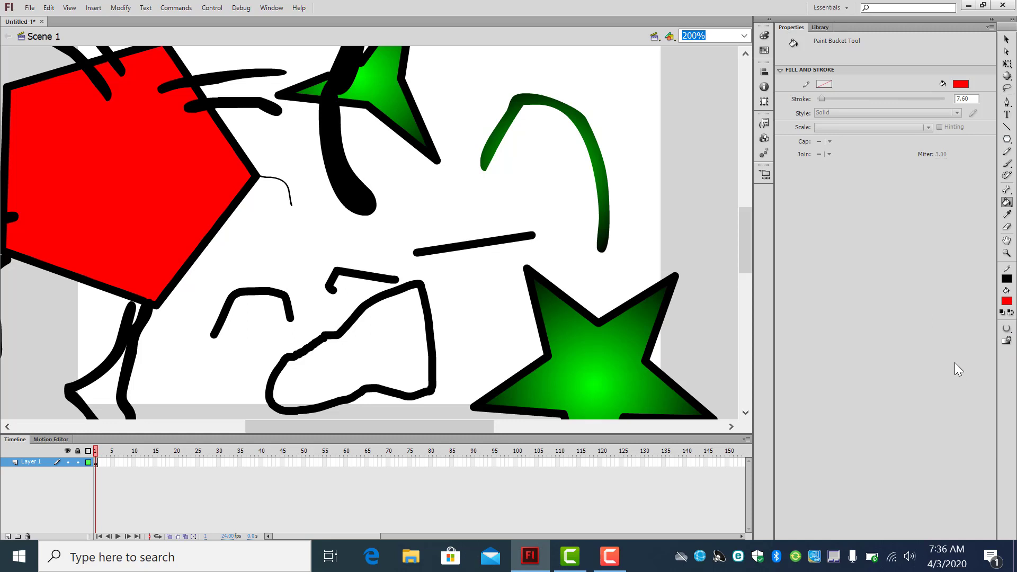
pyautogui.click(361, 356)
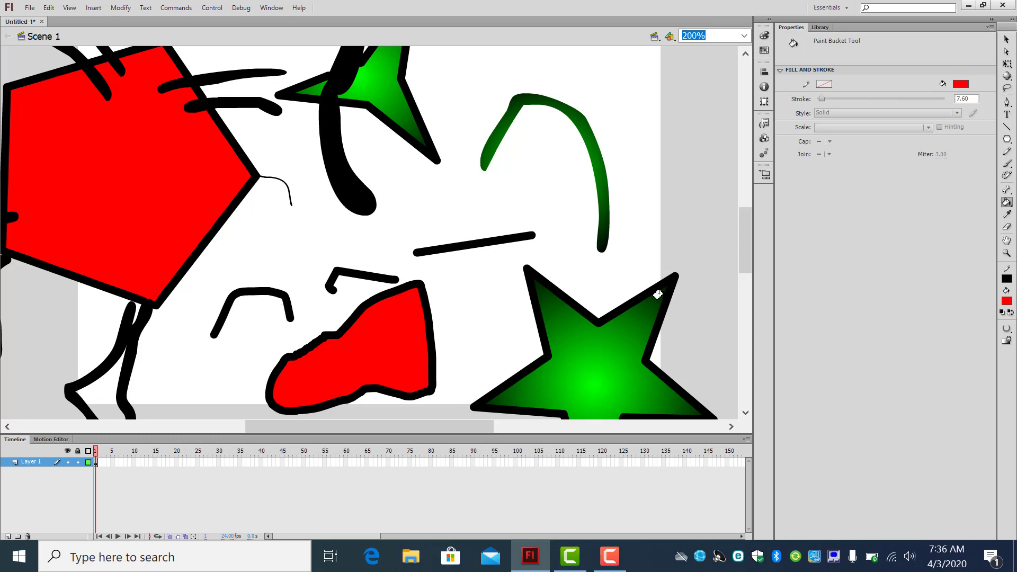
# - Extend the small arch into a closed loop with the Pencil Tool and fill it with red
pyautogui.click(1006, 152)
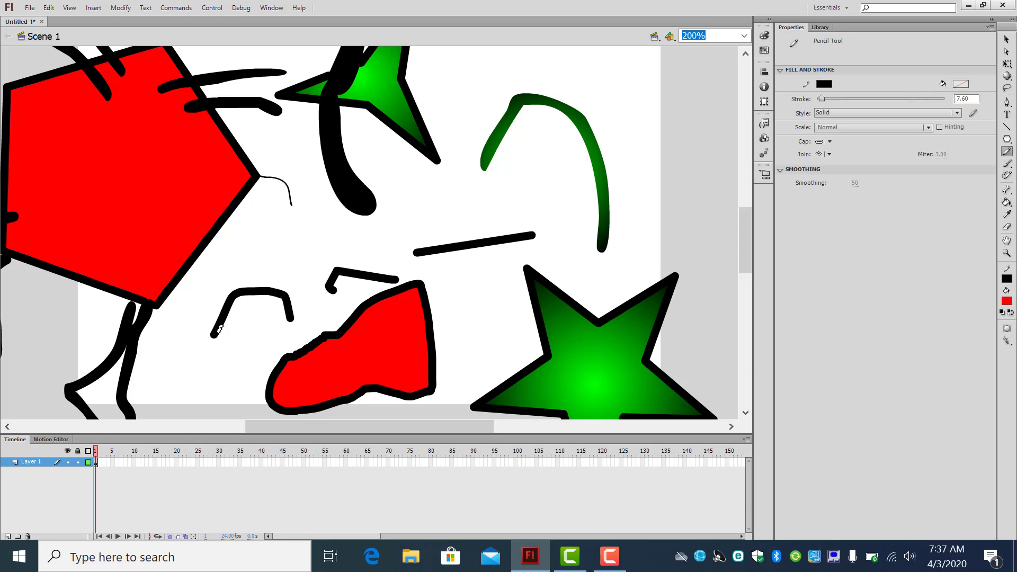
pyautogui.moveTo(213, 335)
pyautogui.mouseDown()
pyautogui.moveTo(238, 343)
pyautogui.moveTo(286, 324)
pyautogui.mouseUp()
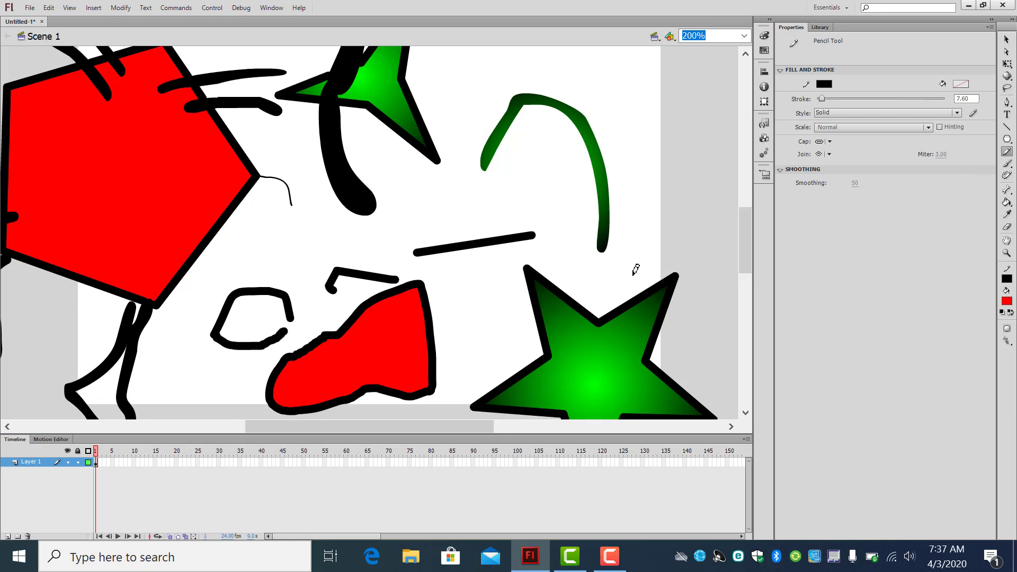
pyautogui.click(1006, 203)
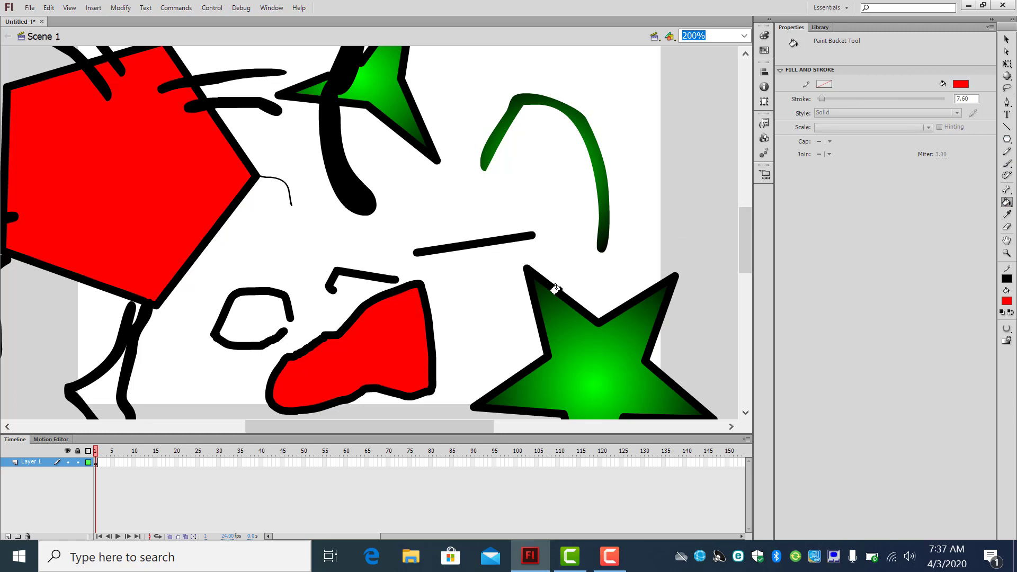
pyautogui.click(1007, 152)
pyautogui.moveTo(285, 331); pyautogui.dragTo(297, 312)
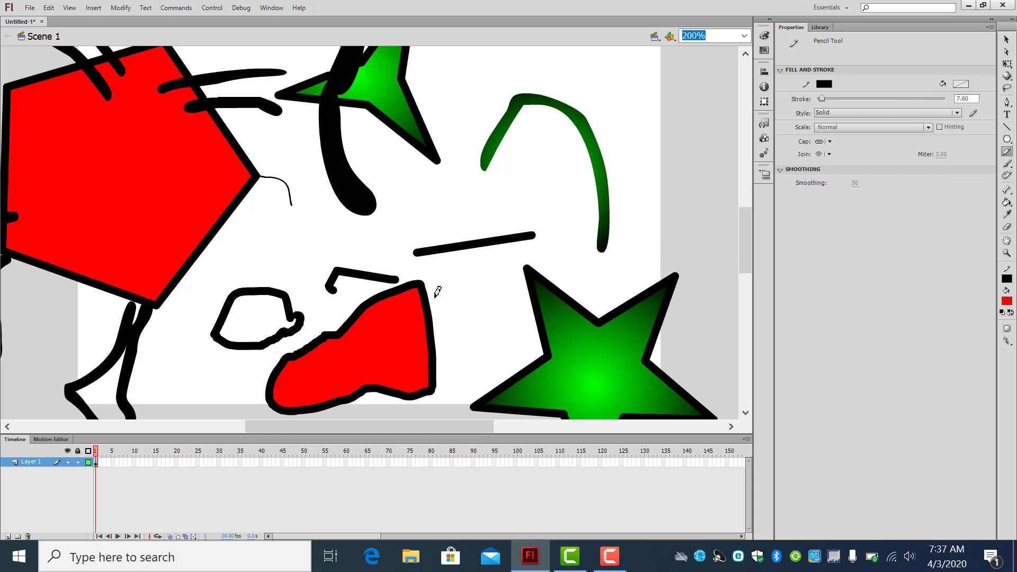
pyautogui.click(1006, 202)
pyautogui.click(224, 332)
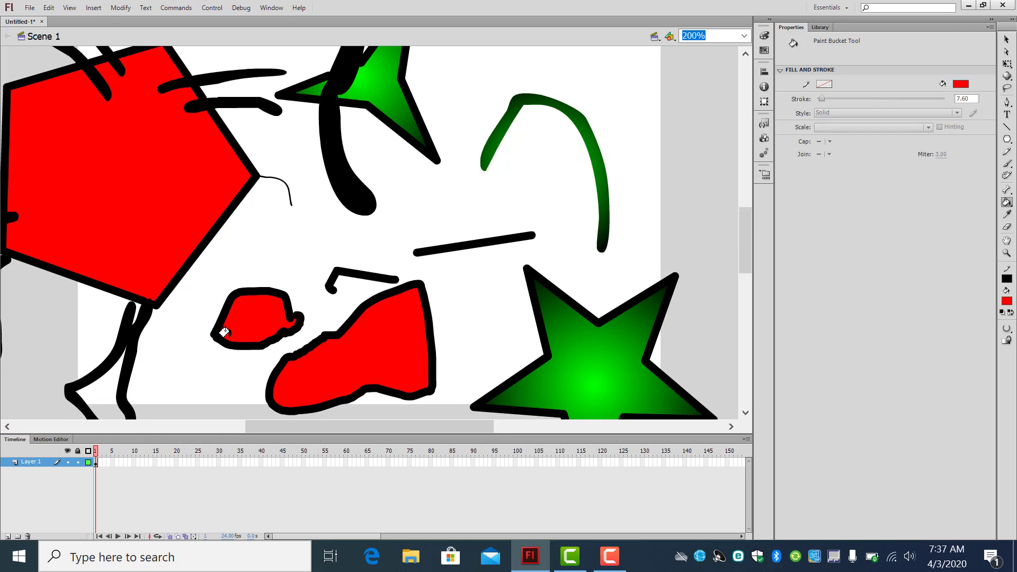